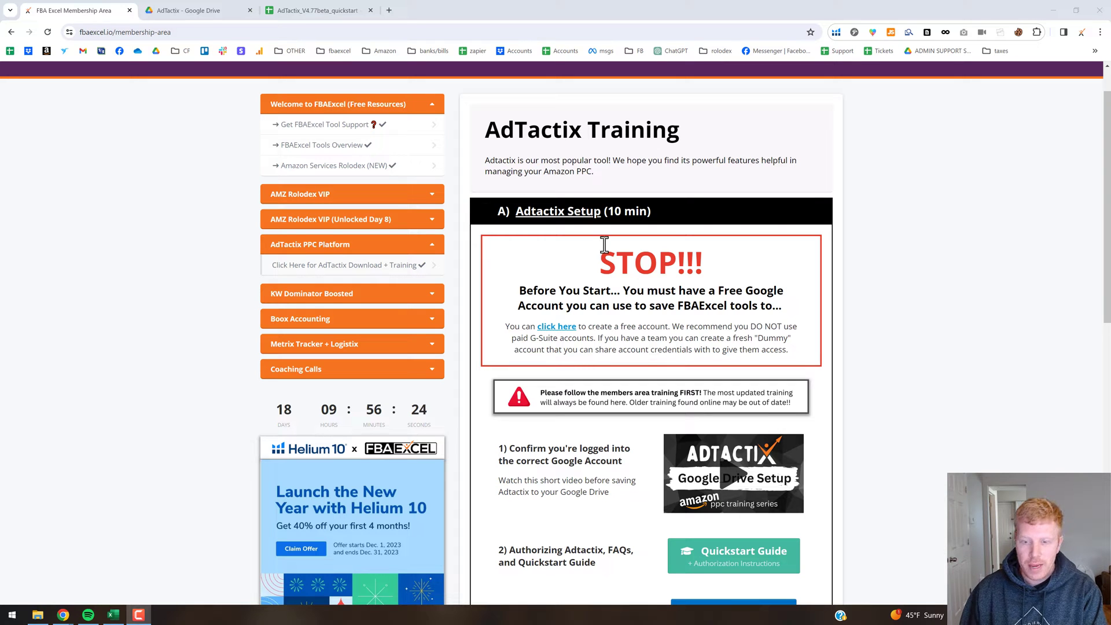
# Scroll the AdTactix Training page, then switch to the AdTactix V4.77 quickstart spreadsheet's Settings sheet.
pyautogui.scroll(-2, 637, 329)
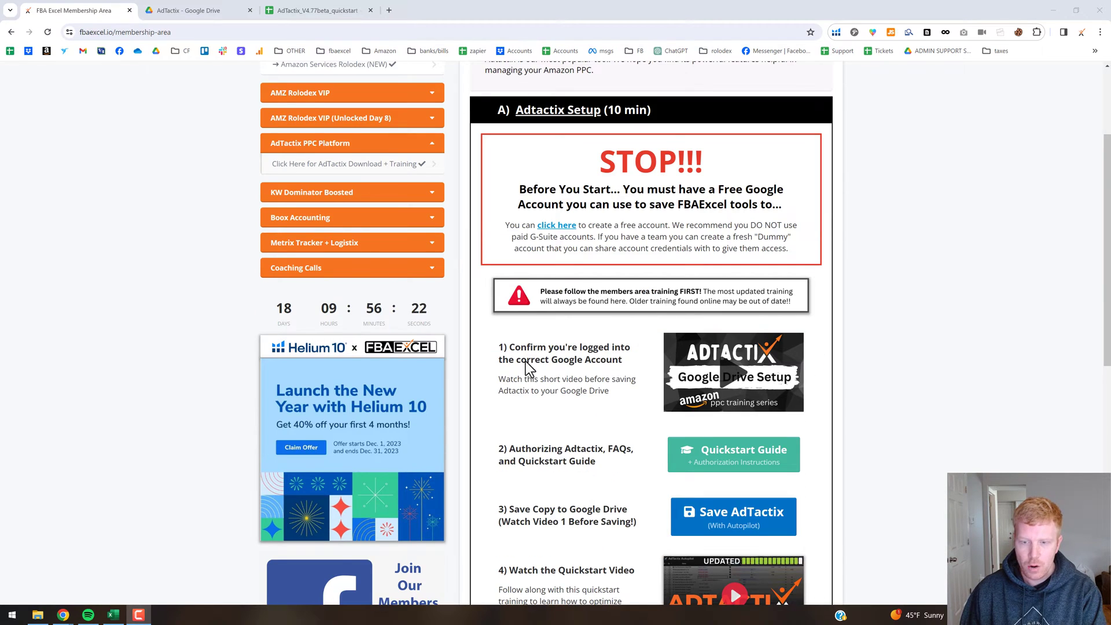
pyautogui.scroll(-4, 613, 388)
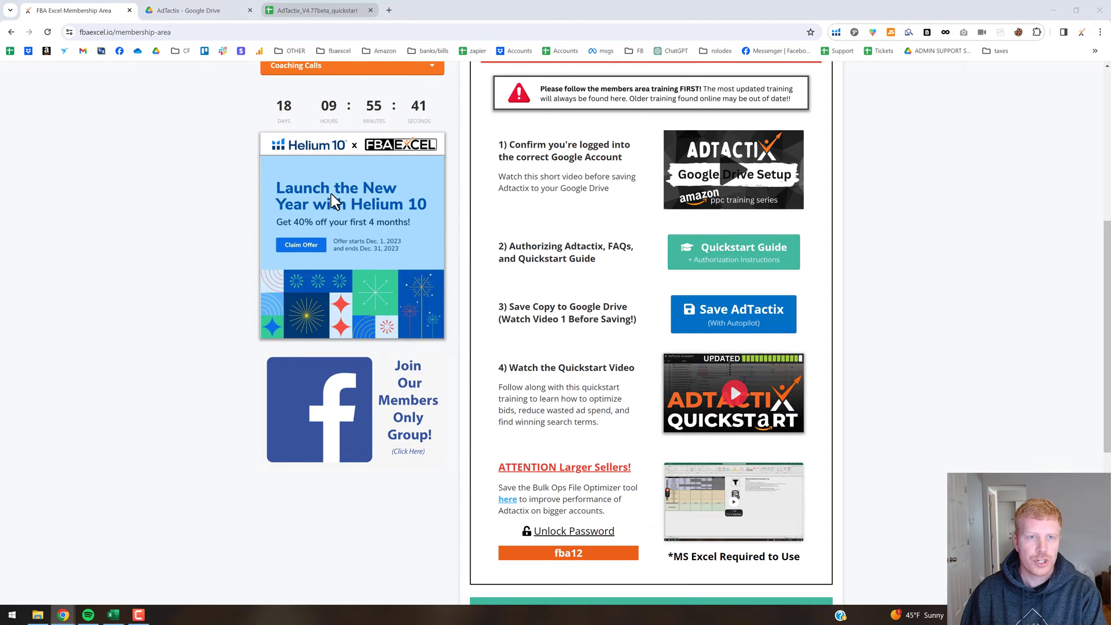
pyautogui.hotkey('ctrl', '3')
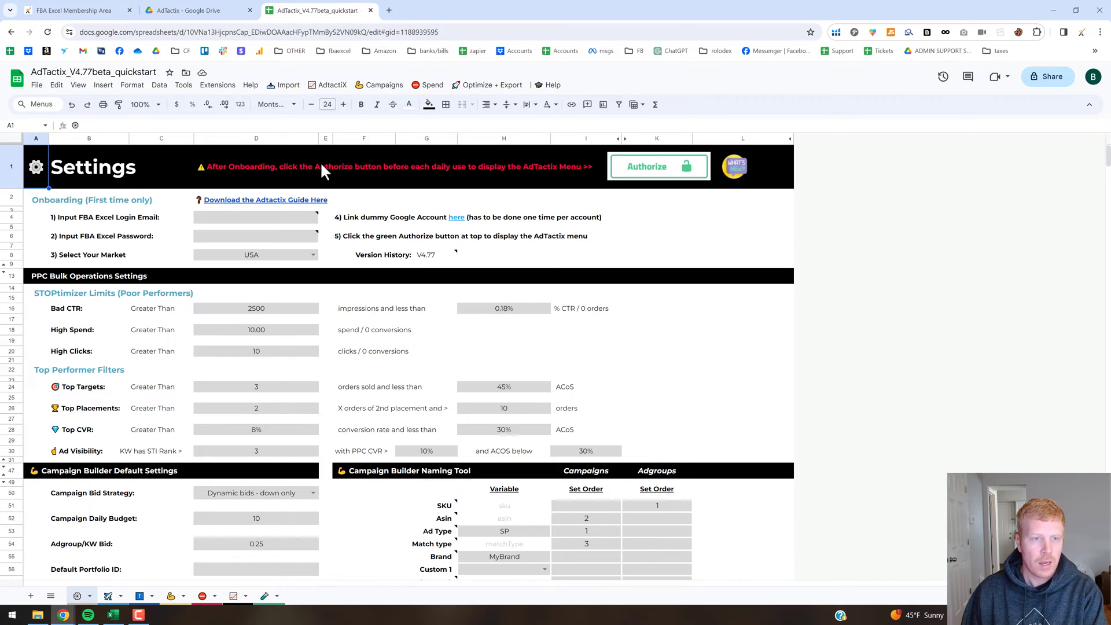
# Return to the members page and highlight the Bulk Ops File Optimizer unlock password.
pyautogui.click(101, 10)
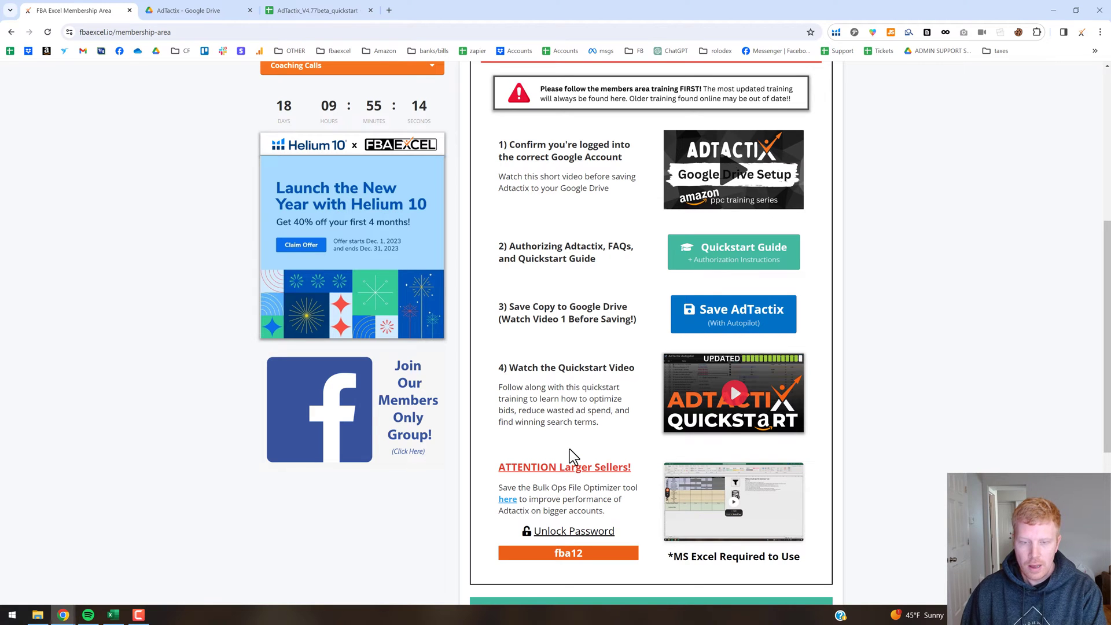
pyautogui.scroll(6, 464, 399)
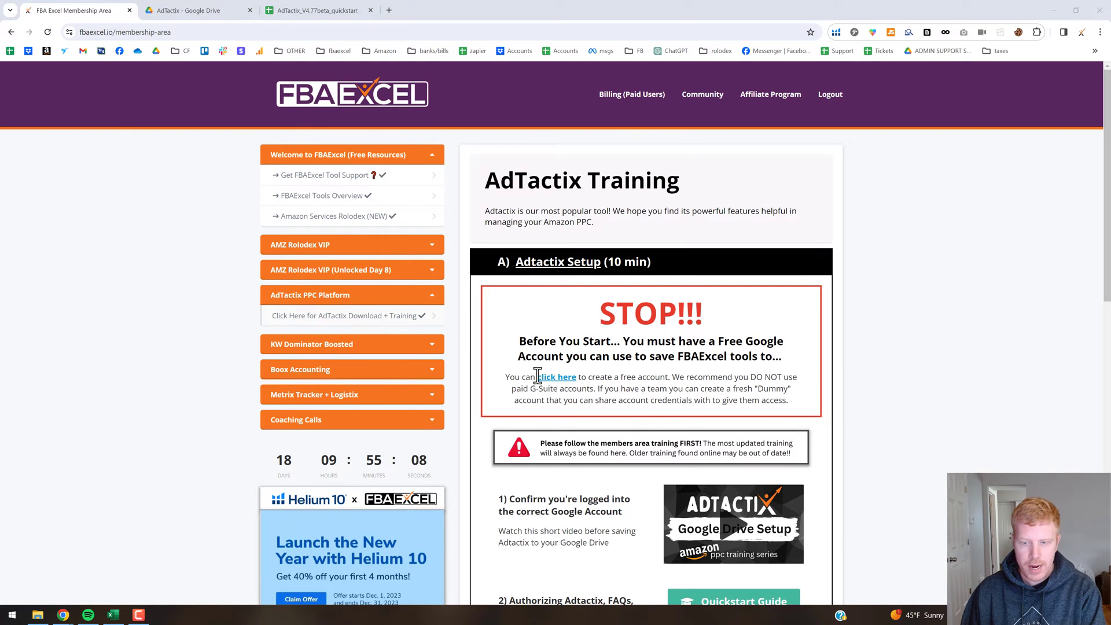
pyautogui.scroll(-4, 537, 373)
pyautogui.scroll(-2, 541, 373)
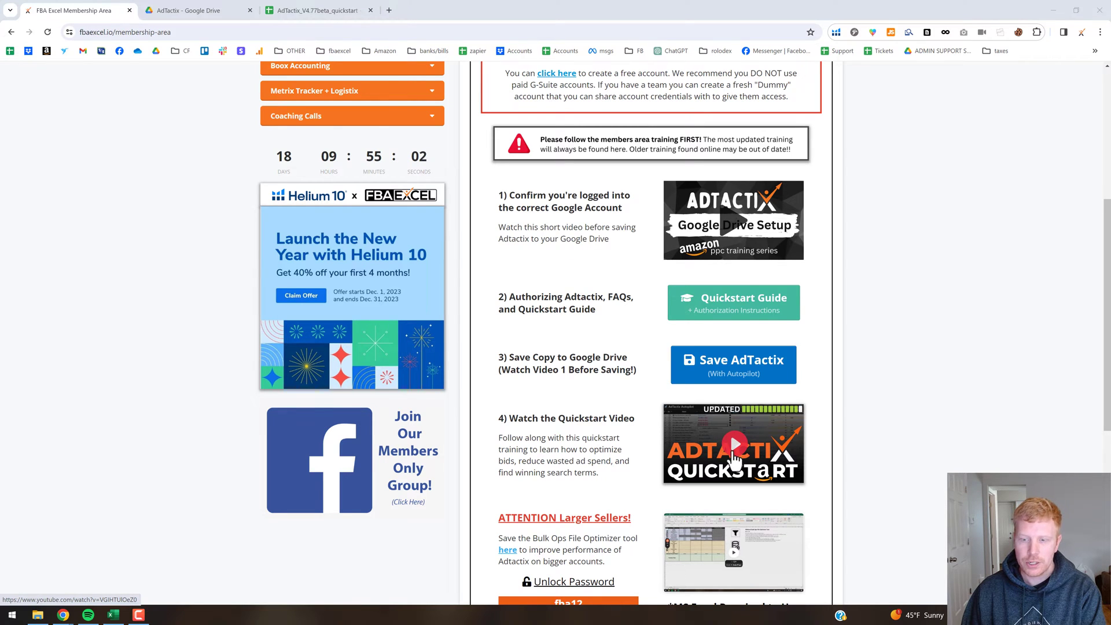
pyautogui.scroll(-1, 677, 440)
pyautogui.scroll(-2, 678, 440)
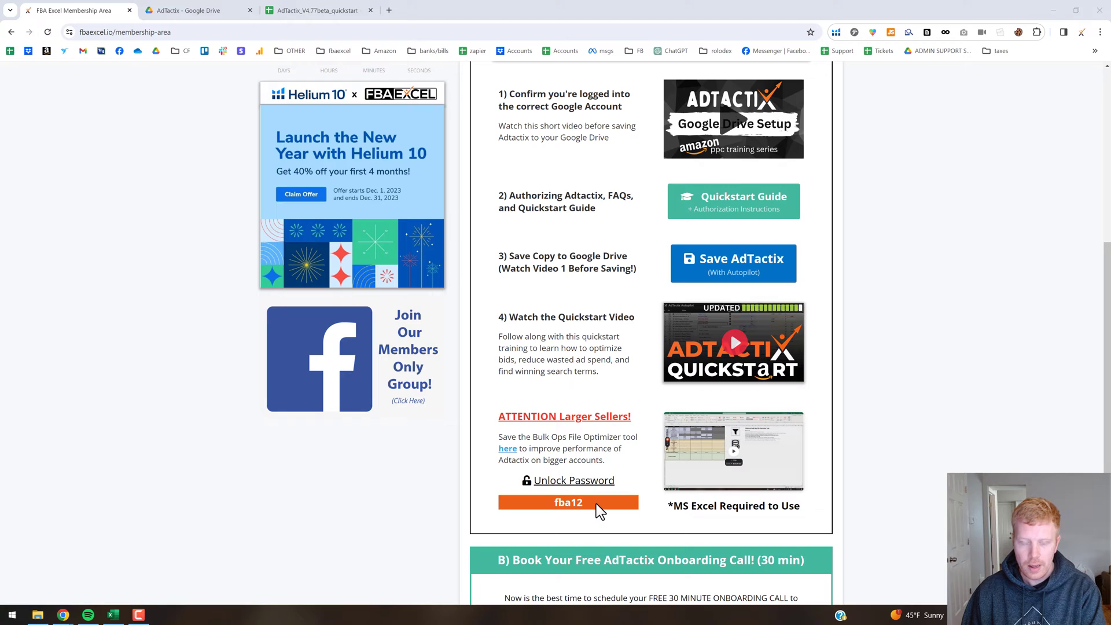
pyautogui.moveTo(598, 504); pyautogui.dragTo(550, 503)
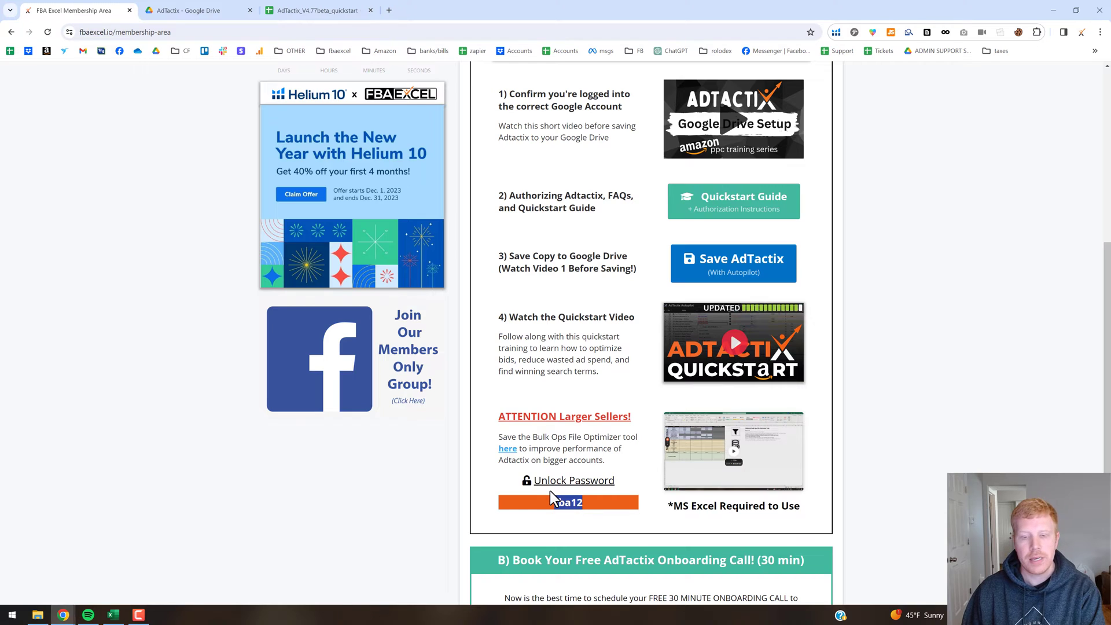
pyautogui.click(602, 496)
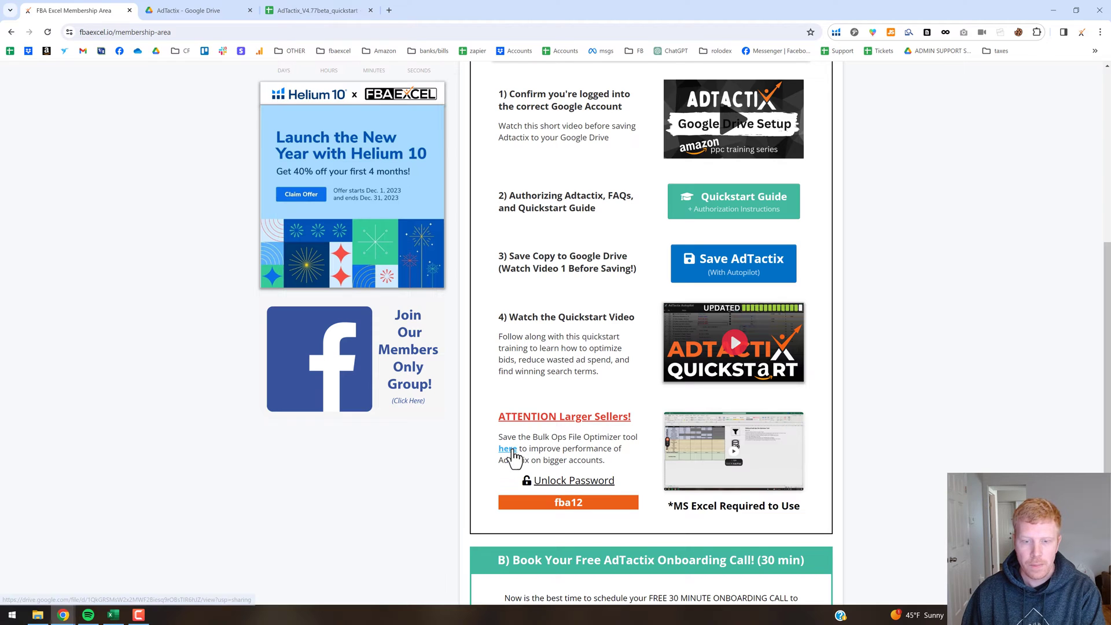
# Download Bulk Ops File Optimizer V1.1 from Google Drive, close its preview, and show the desktop.
pyautogui.click(560, 449)
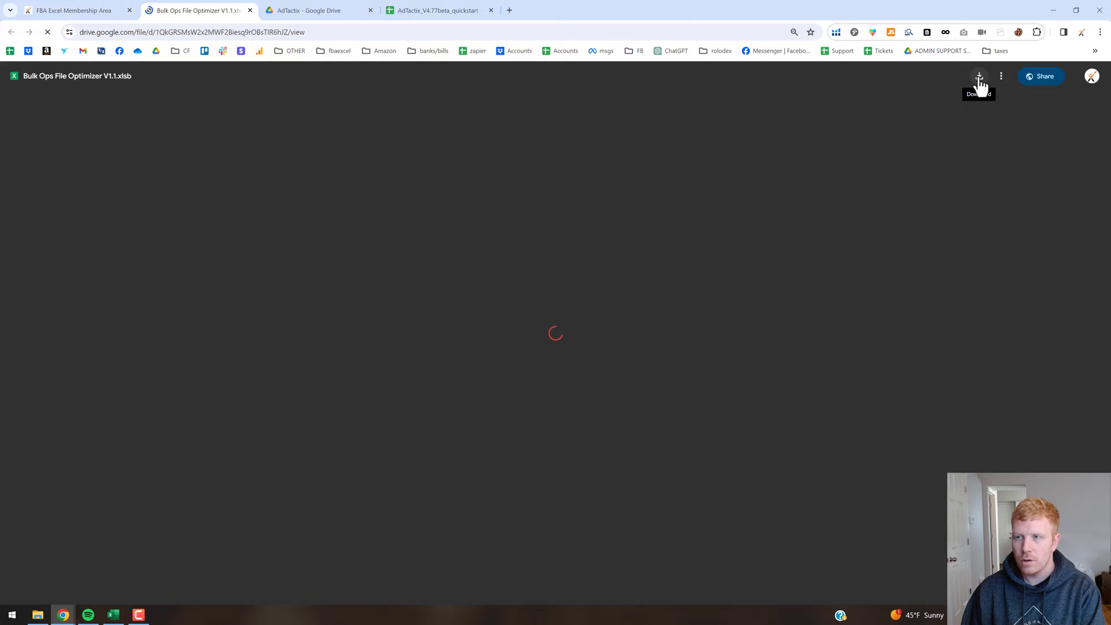
pyautogui.click(979, 80)
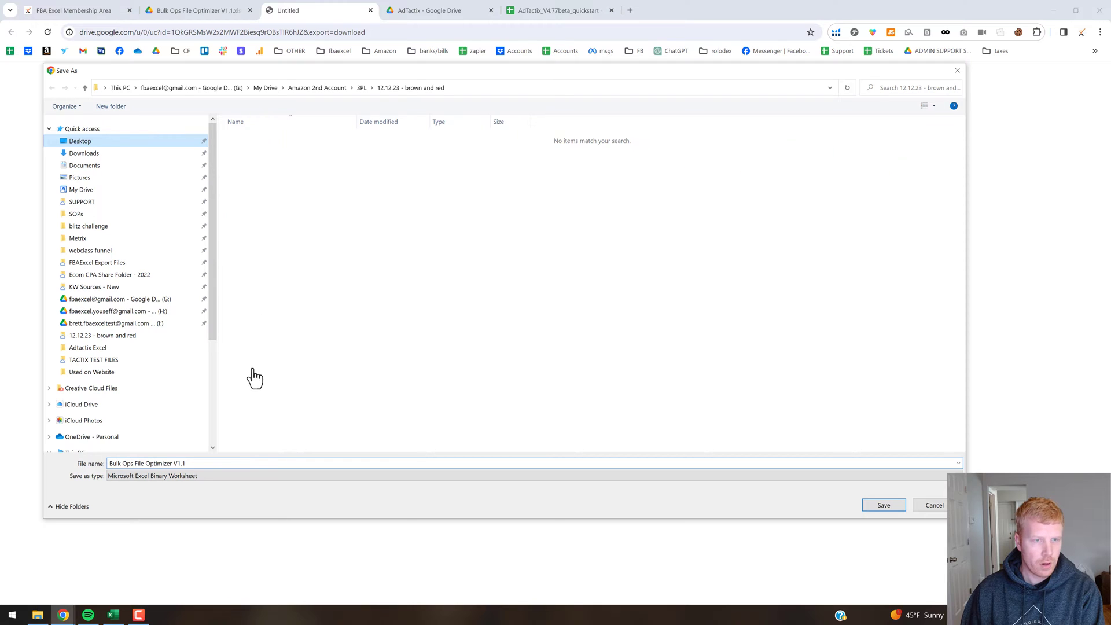
pyautogui.click(884, 506)
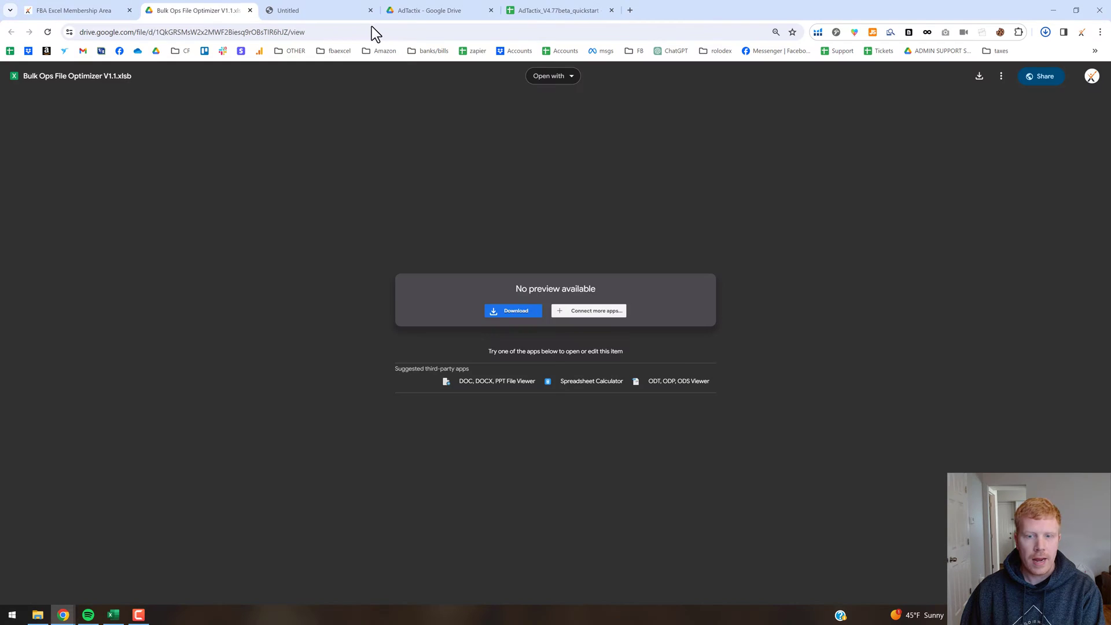
pyautogui.click(250, 11)
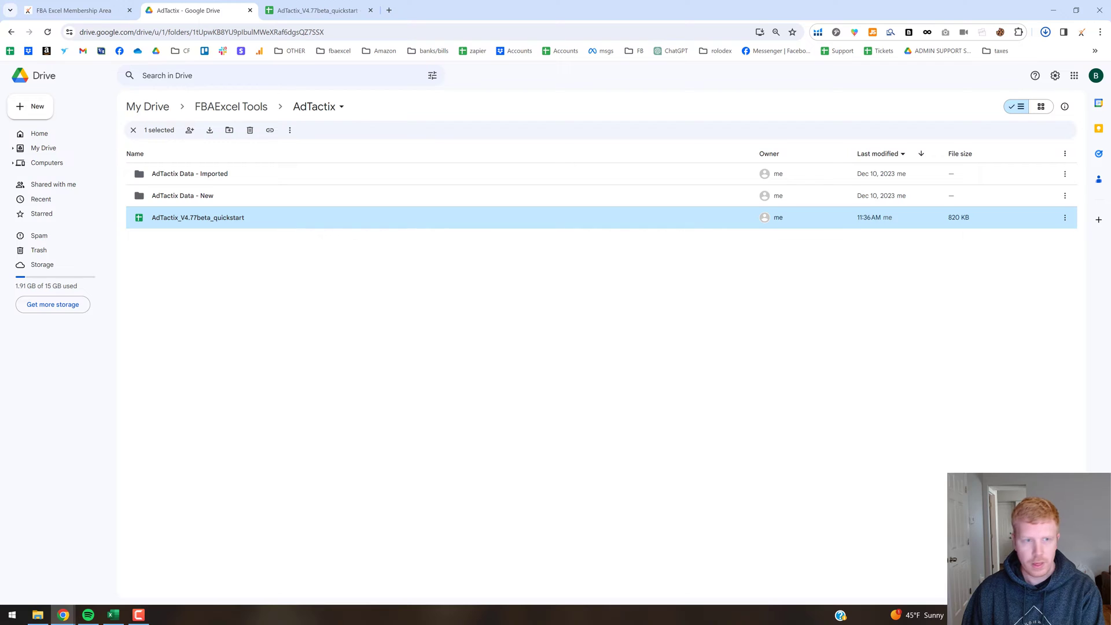
pyautogui.press('super+d')
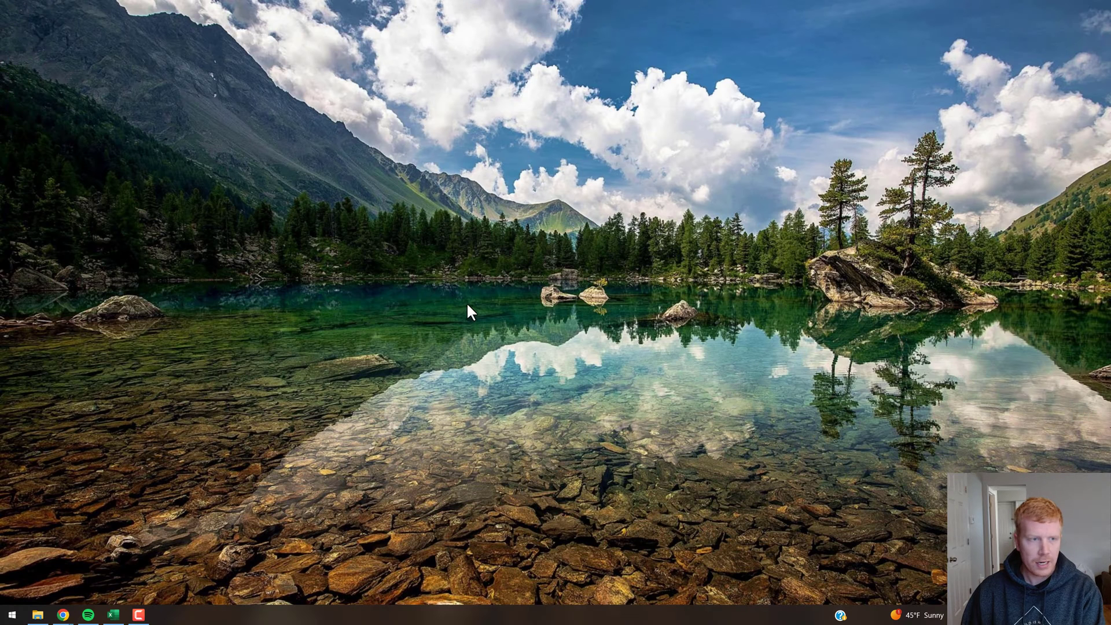
# Put the optimizer workbook into a new 'bulk sheet optimizer tool' desktop folder and open it.
pyautogui.rightClick(321, 257)
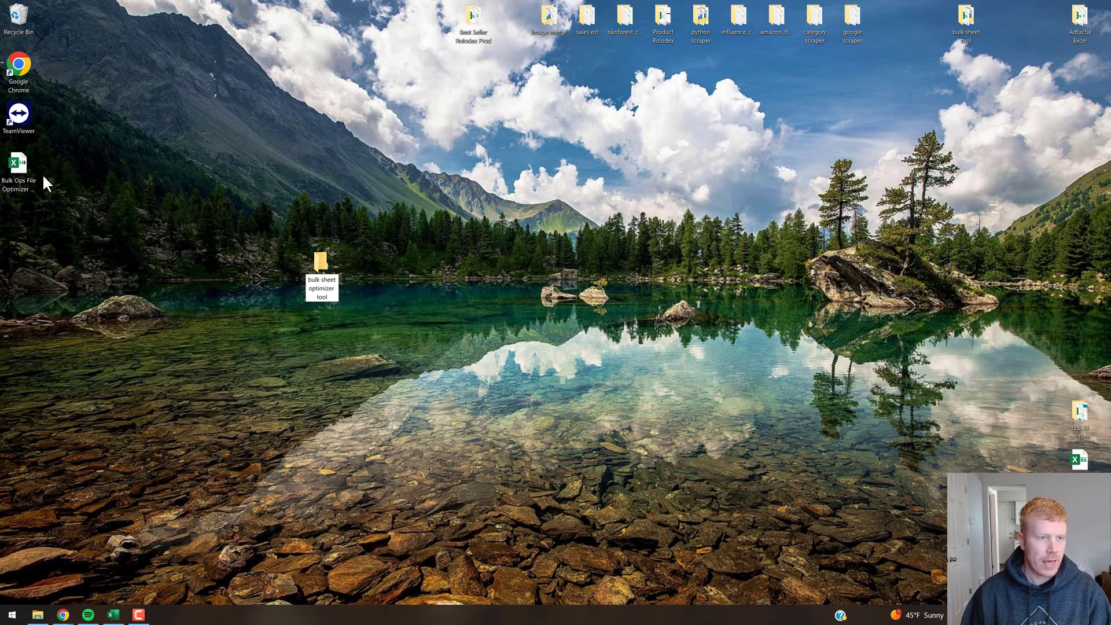
pyautogui.click(26, 174)
pyautogui.moveTo(32, 176); pyautogui.dragTo(325, 267)
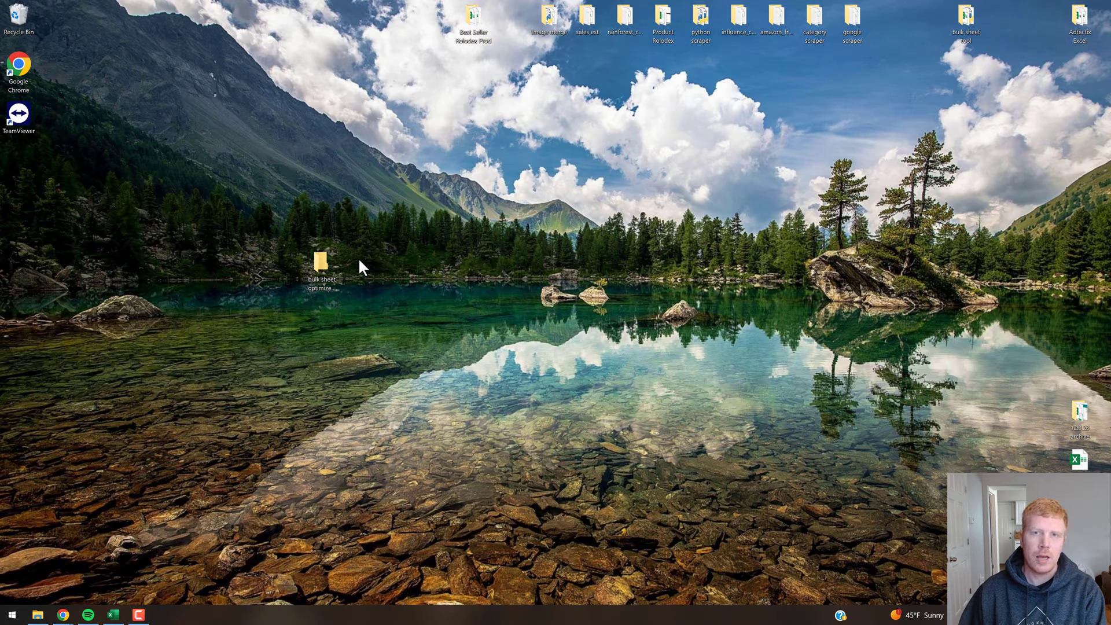
pyautogui.click(323, 263)
pyautogui.click(517, 268)
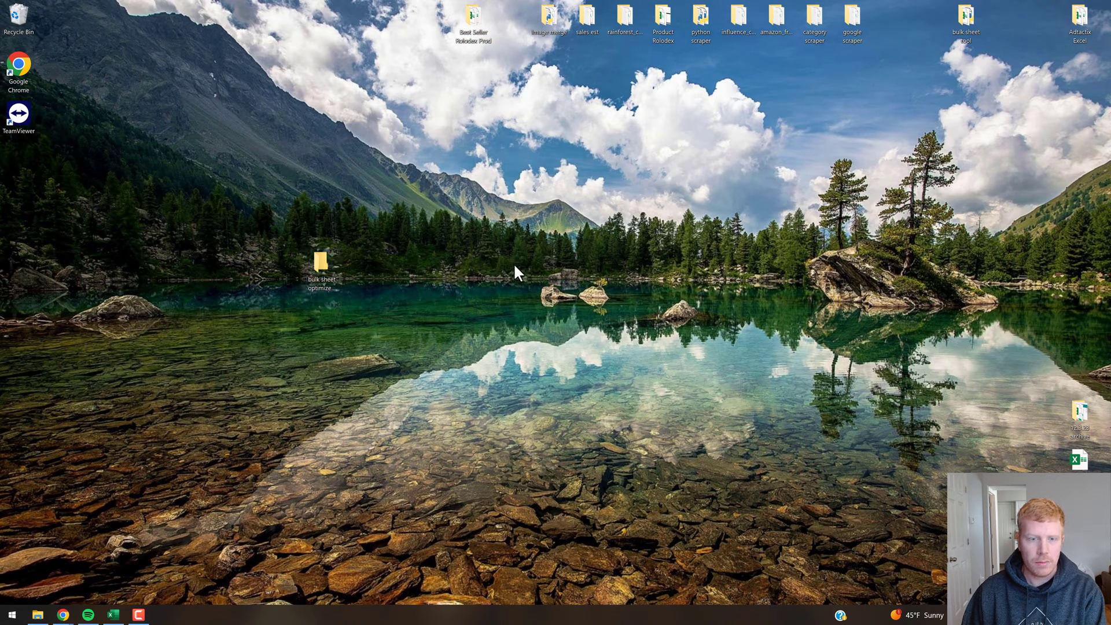
pyautogui.click(323, 269)
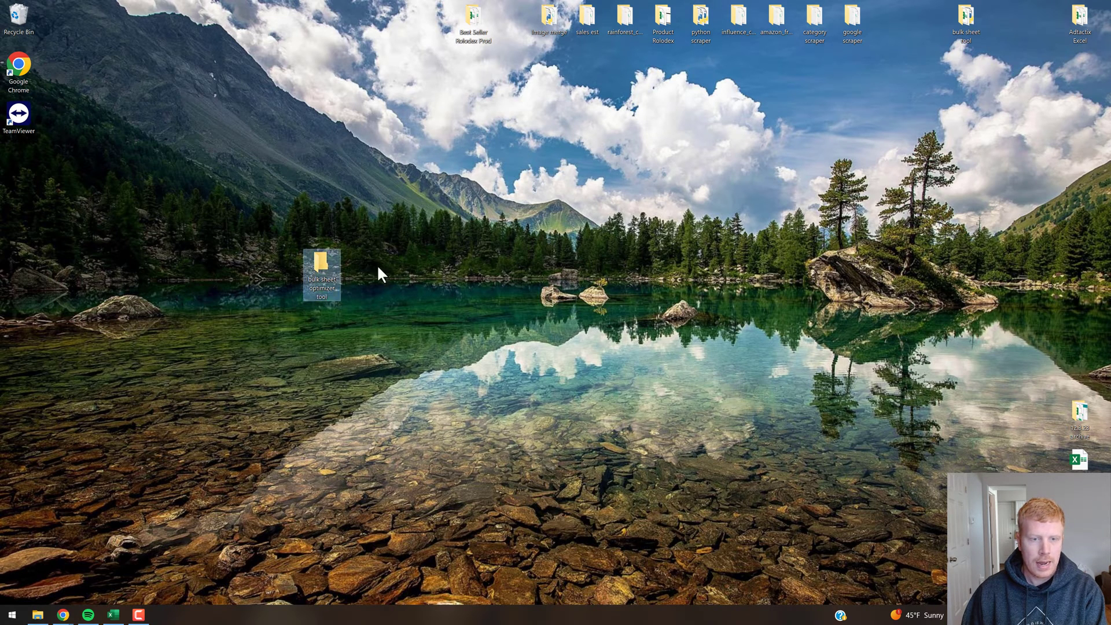
pyautogui.press('Return')
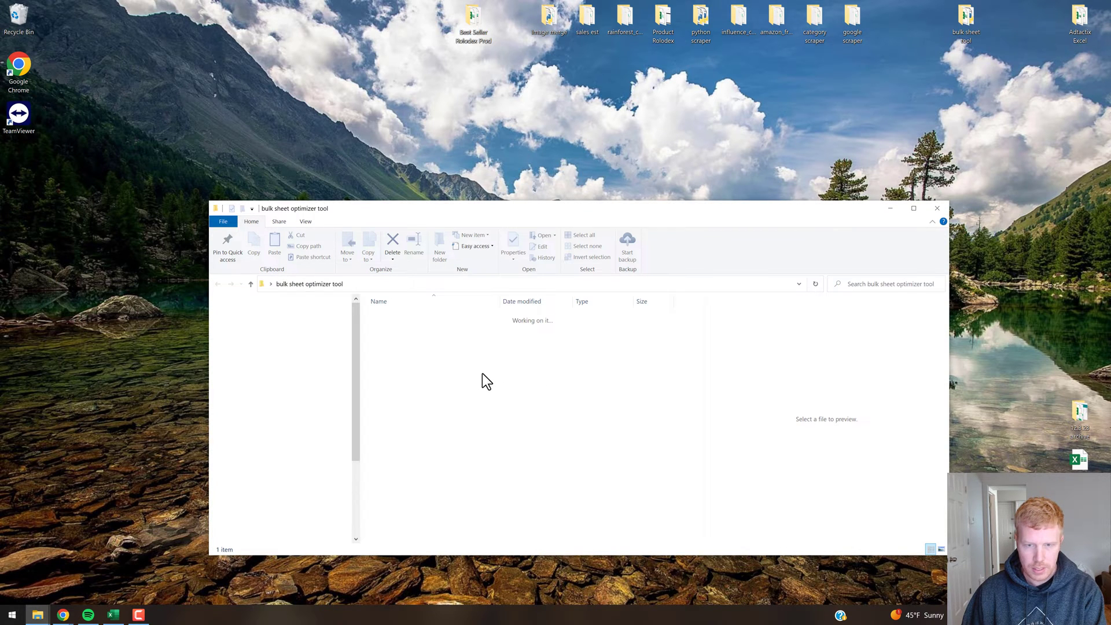
# Unblock Bulk Ops File Optimizer V1.1 in its file Properties and apply the change.
pyautogui.click(414, 319)
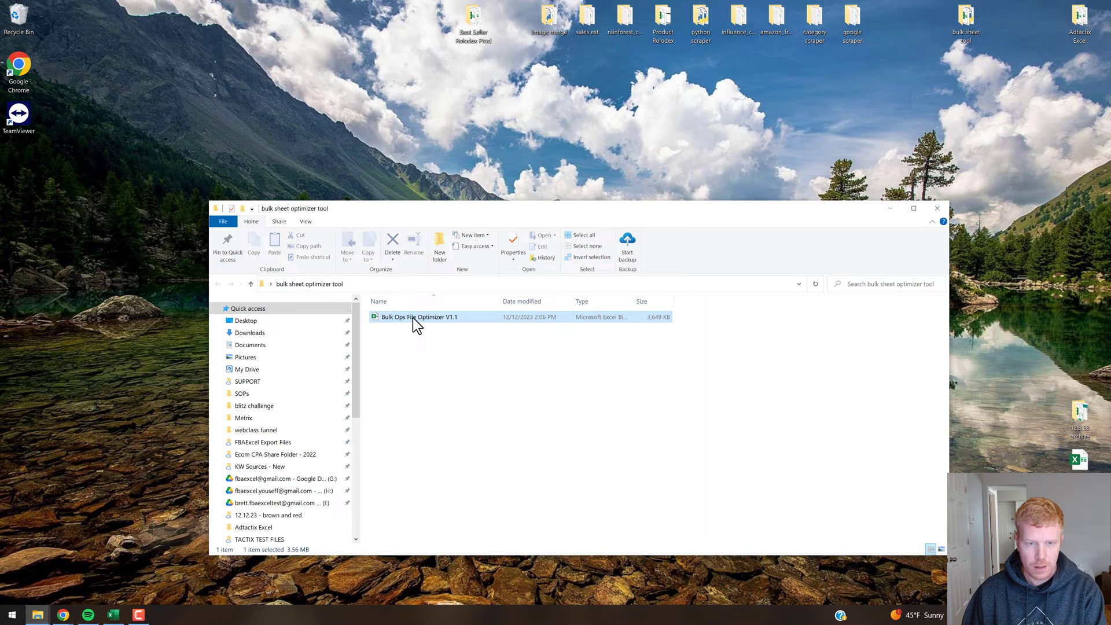
pyautogui.rightClick(413, 319)
pyautogui.click(455, 561)
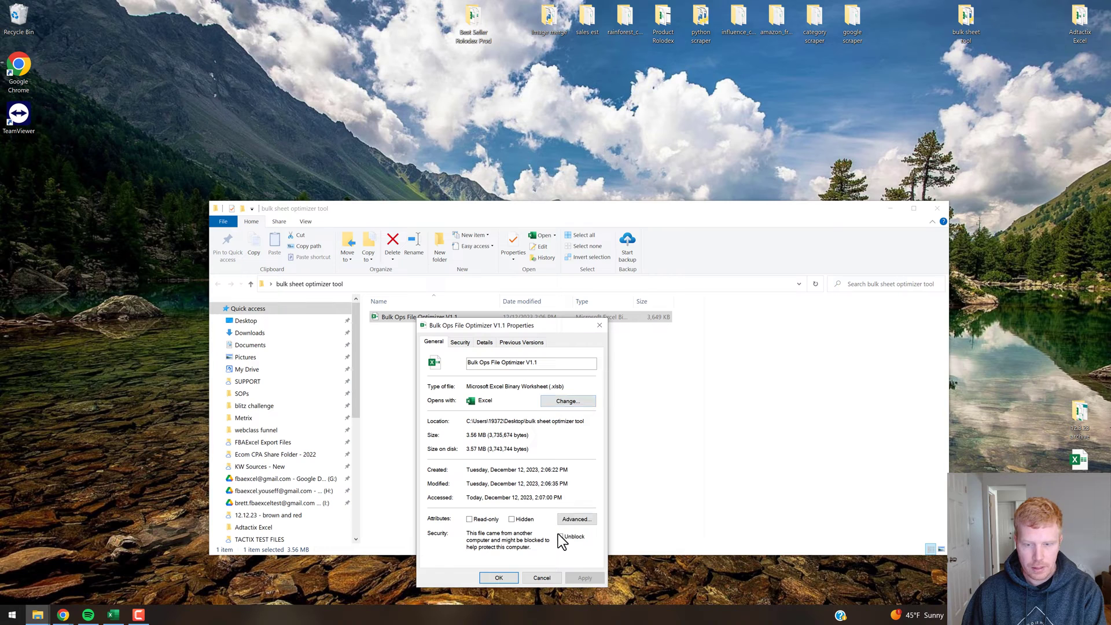
pyautogui.click(560, 538)
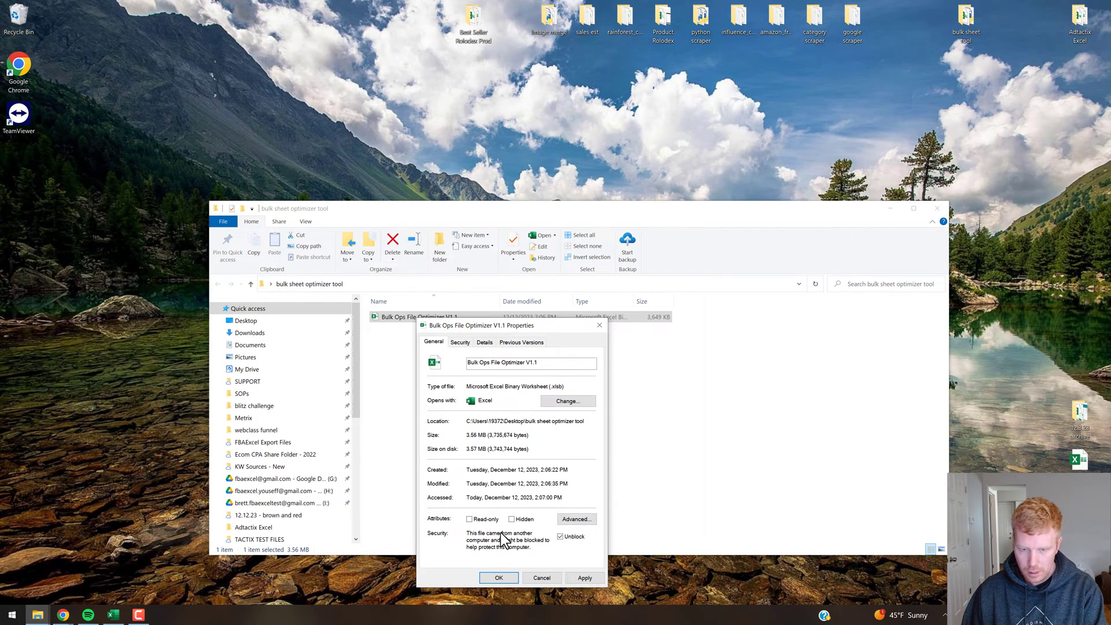
pyautogui.click(585, 579)
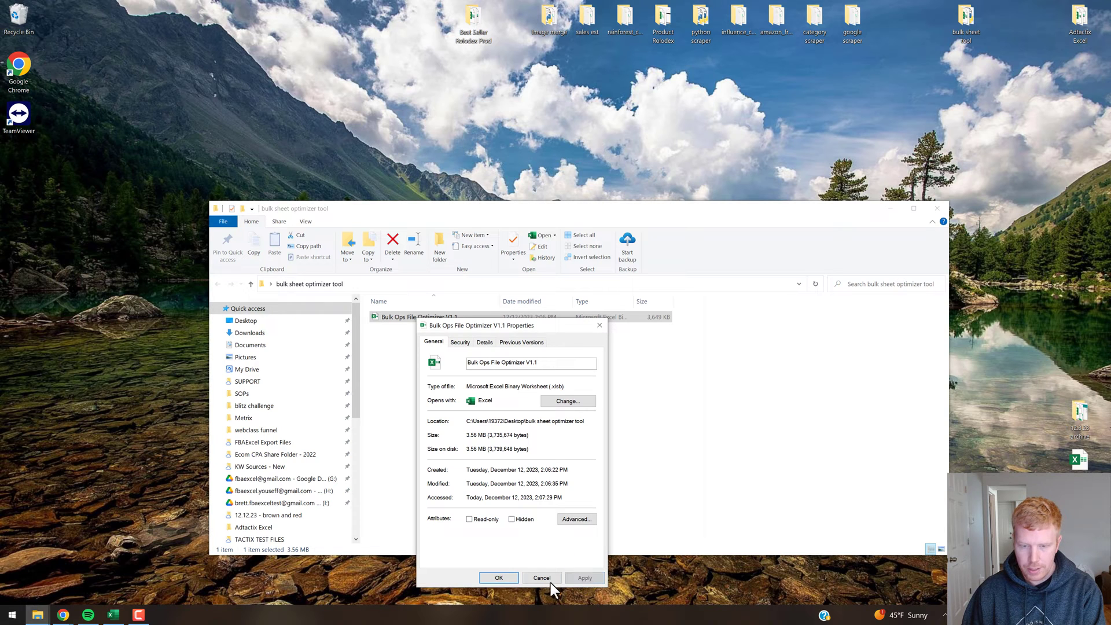
pyautogui.click(507, 578)
pyautogui.click(443, 364)
pyautogui.click(413, 319)
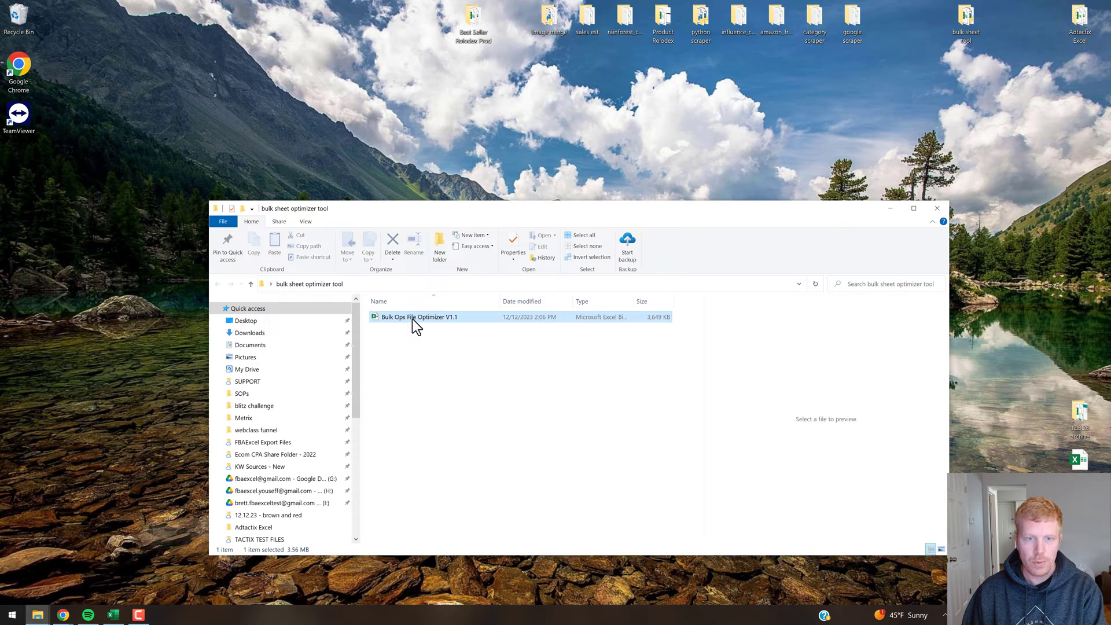
# Open Bulk Ops File Optimizer V1.1 in Excel and enter the unlock password in cell L17.
pyautogui.doubleClick(412, 318)
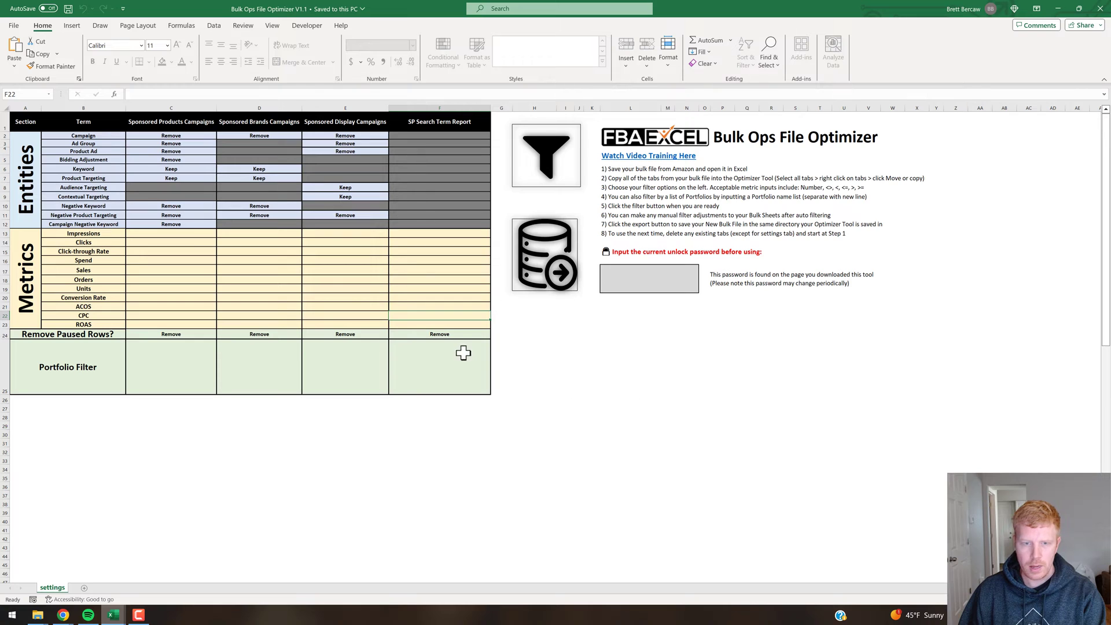
pyautogui.click(453, 363)
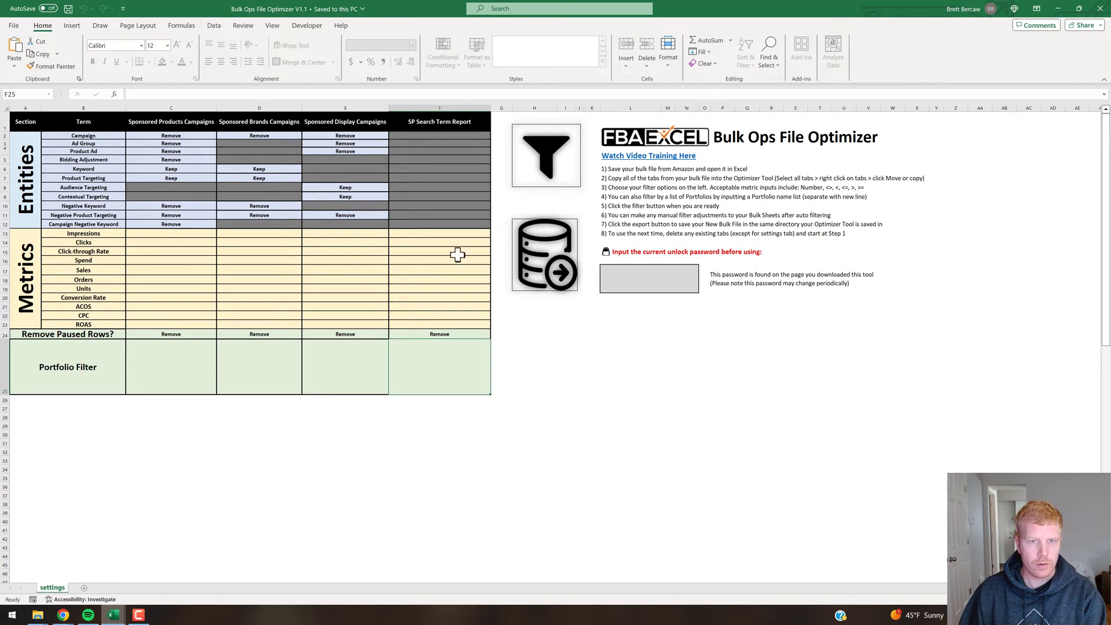
pyautogui.click(644, 281)
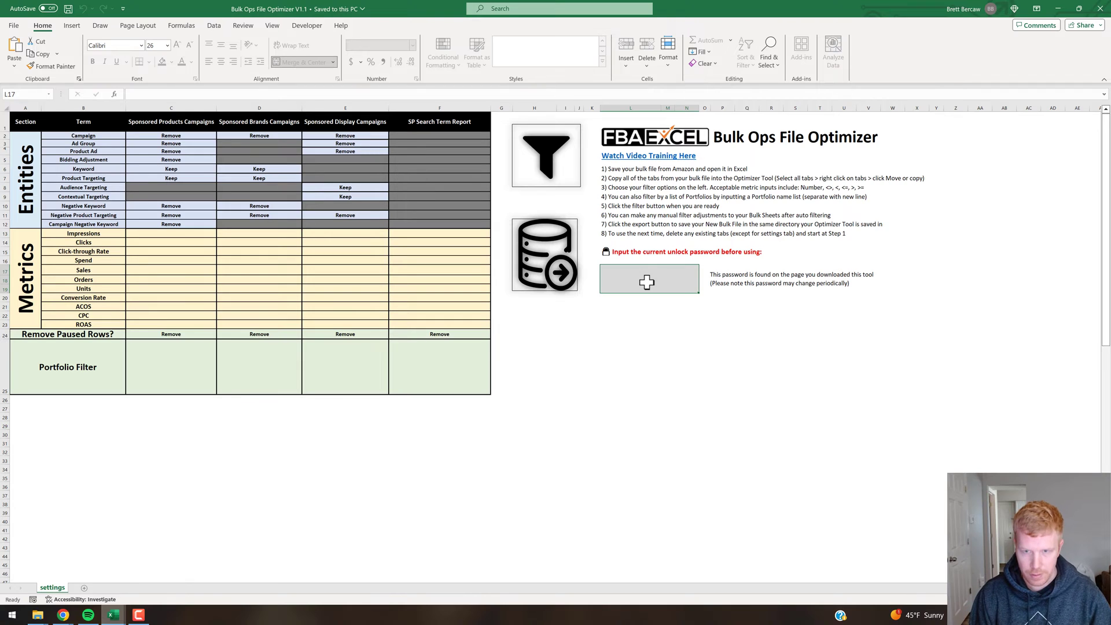
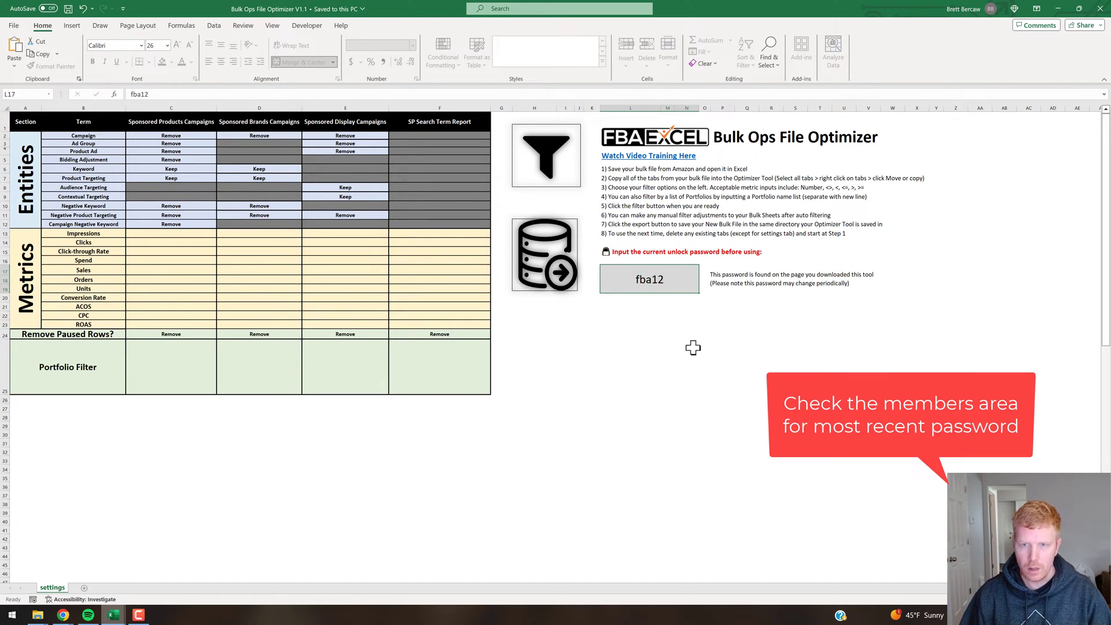
pyautogui.press('Return')
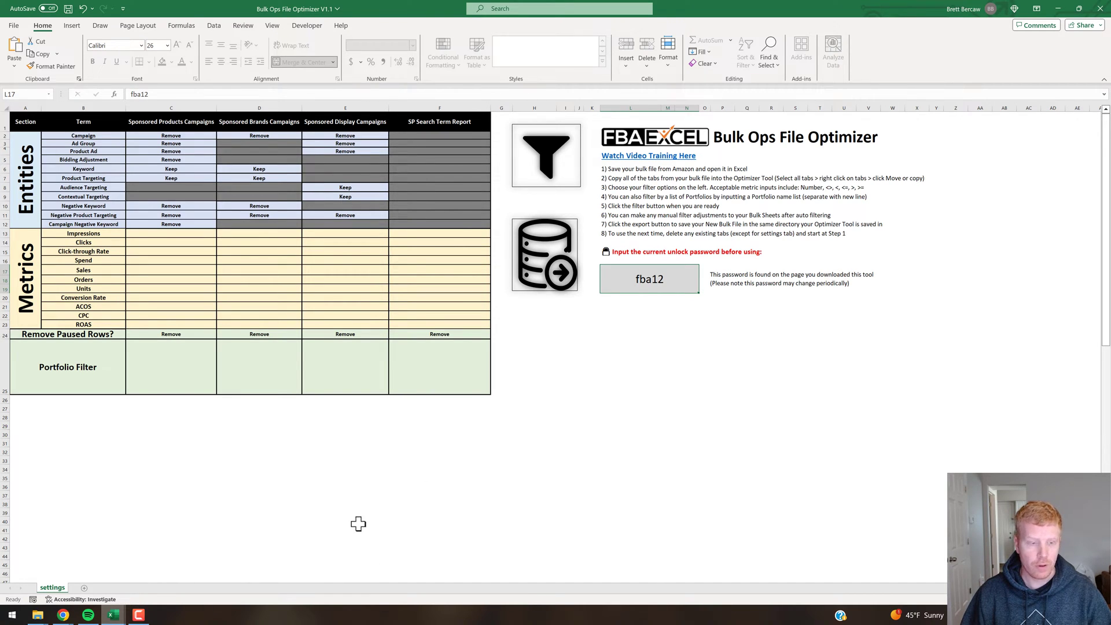
pyautogui.click(64, 616)
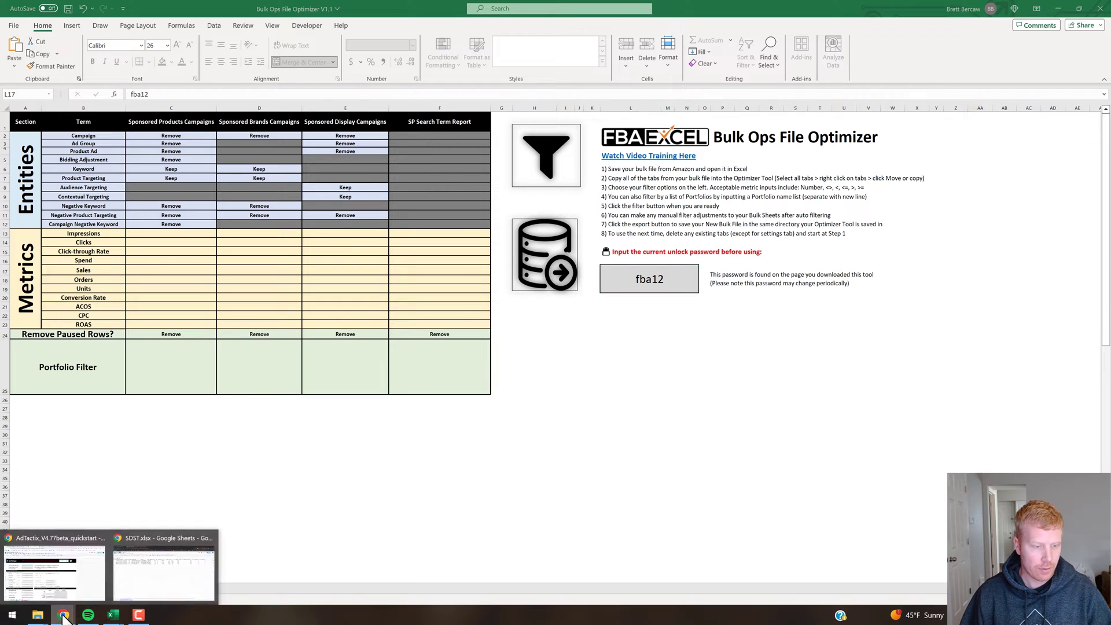
# Run Import > 1) Download & Import Bulk Ads File in AdTactix, then return to the optimizer workbook.
pyautogui.click(81, 581)
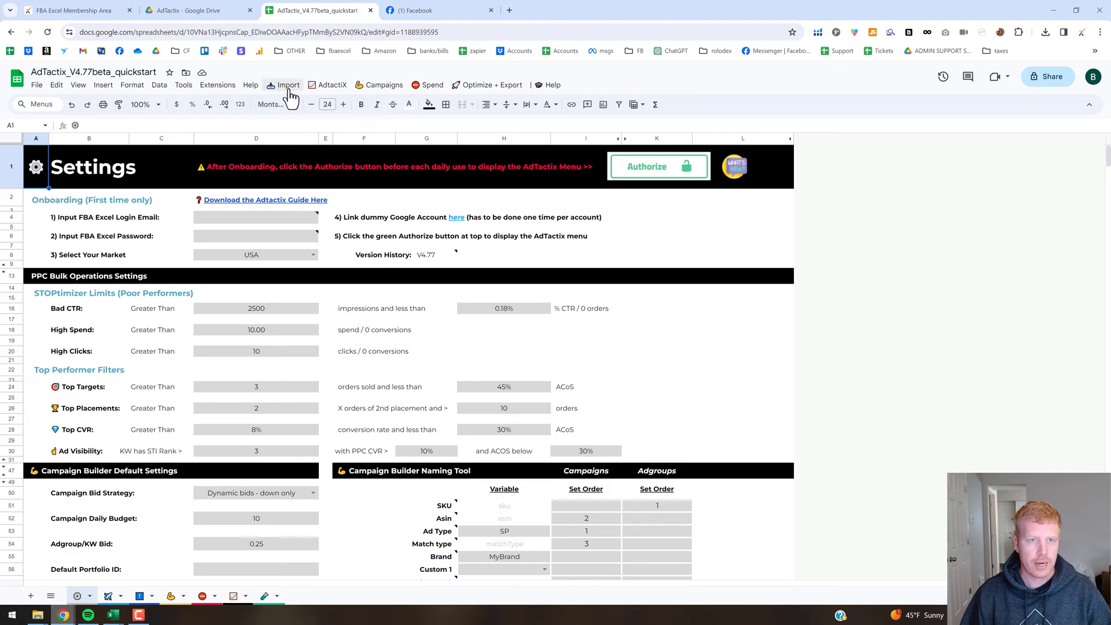
pyautogui.click(289, 93)
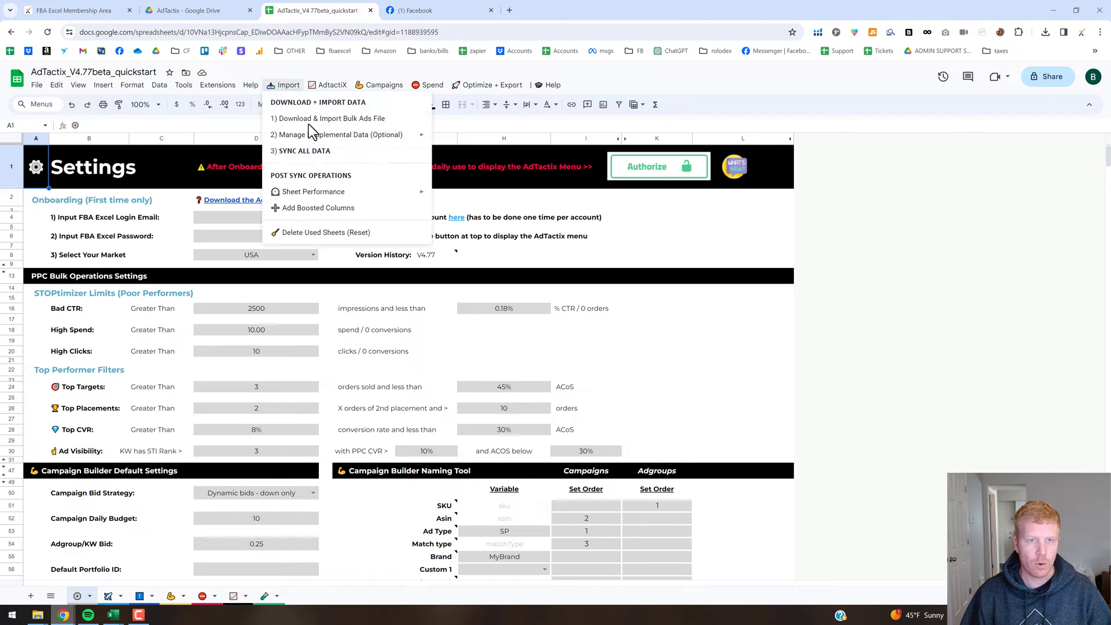
pyautogui.click(323, 119)
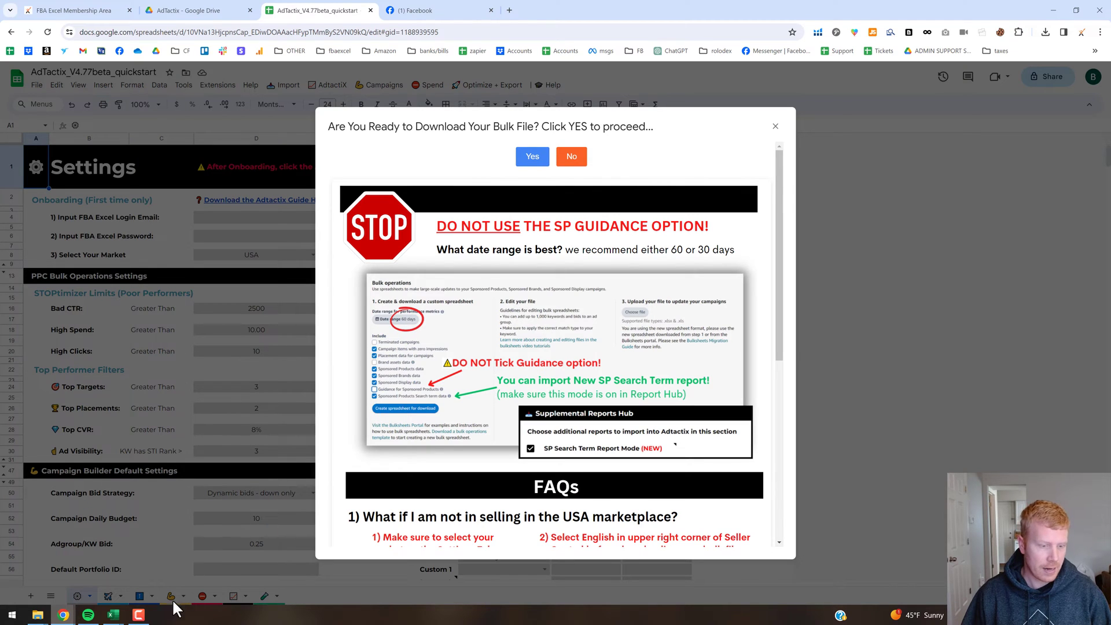
pyautogui.moveTo(113, 613)
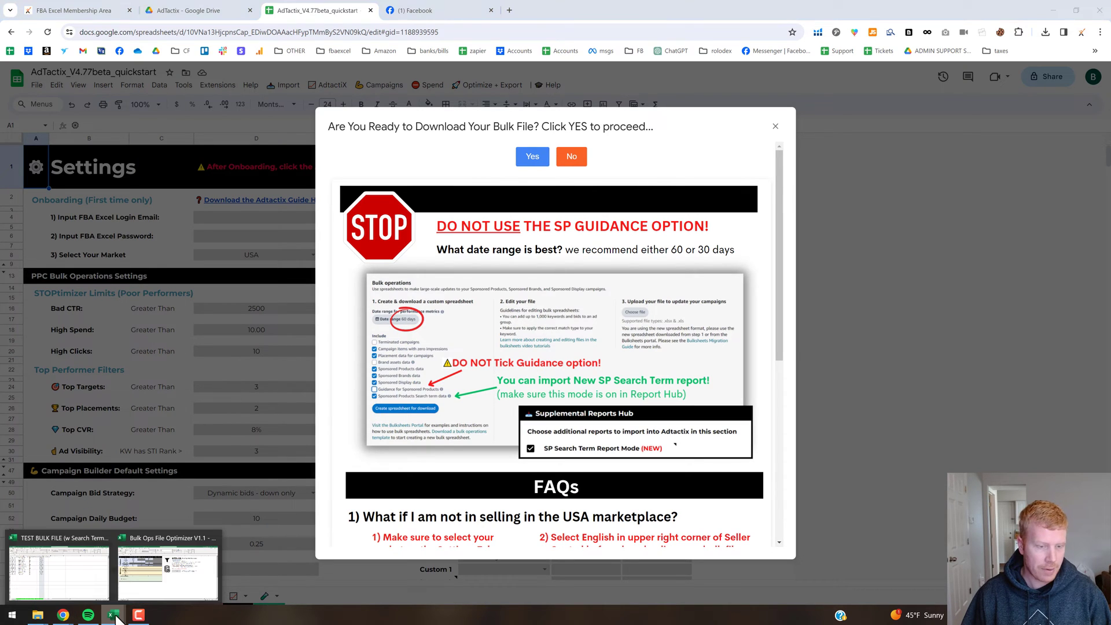
pyautogui.click(152, 585)
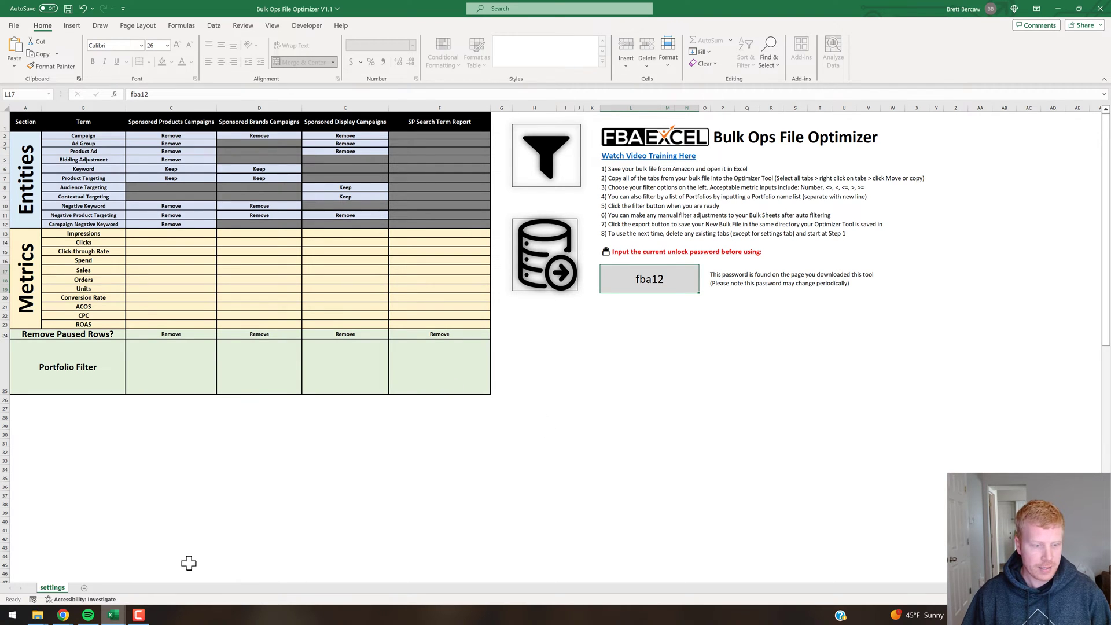
# Switch to the TEST BULK FILE (w Search Term Report) workbook and group all its sheets.
pyautogui.click(114, 616)
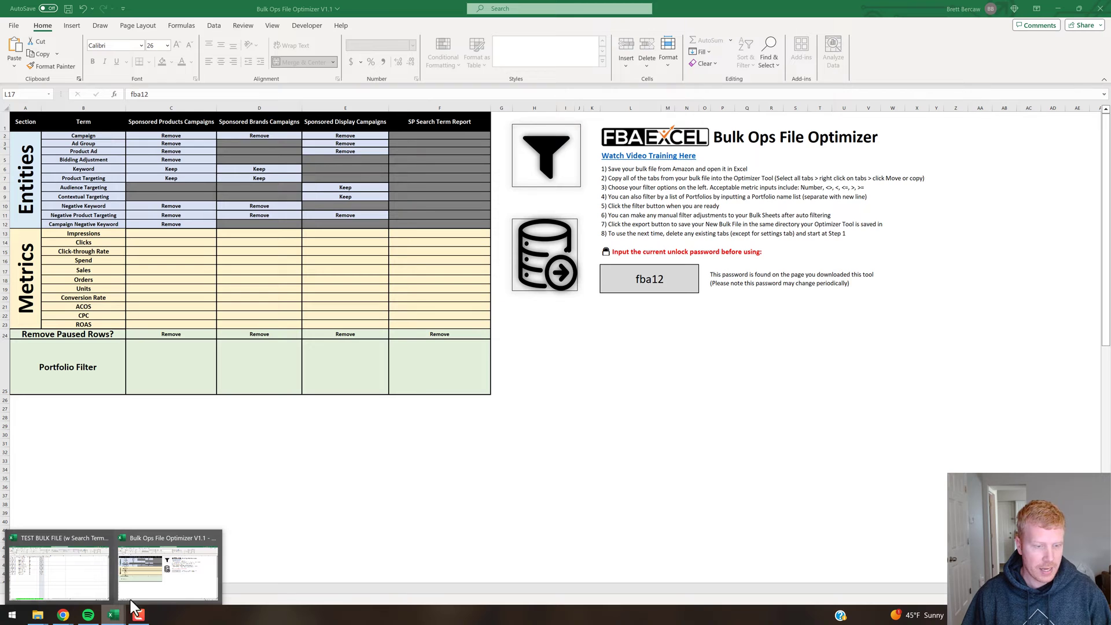
pyautogui.click(85, 578)
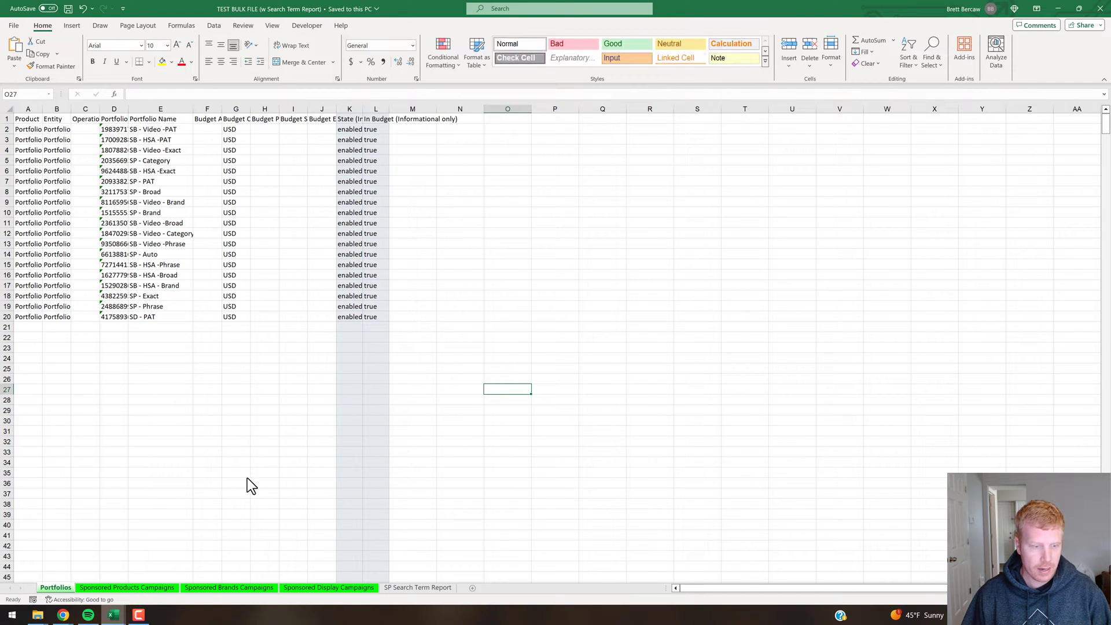
pyautogui.press('Left')
pyautogui.press('Up')
pyautogui.press('Up')
pyautogui.press('Up')
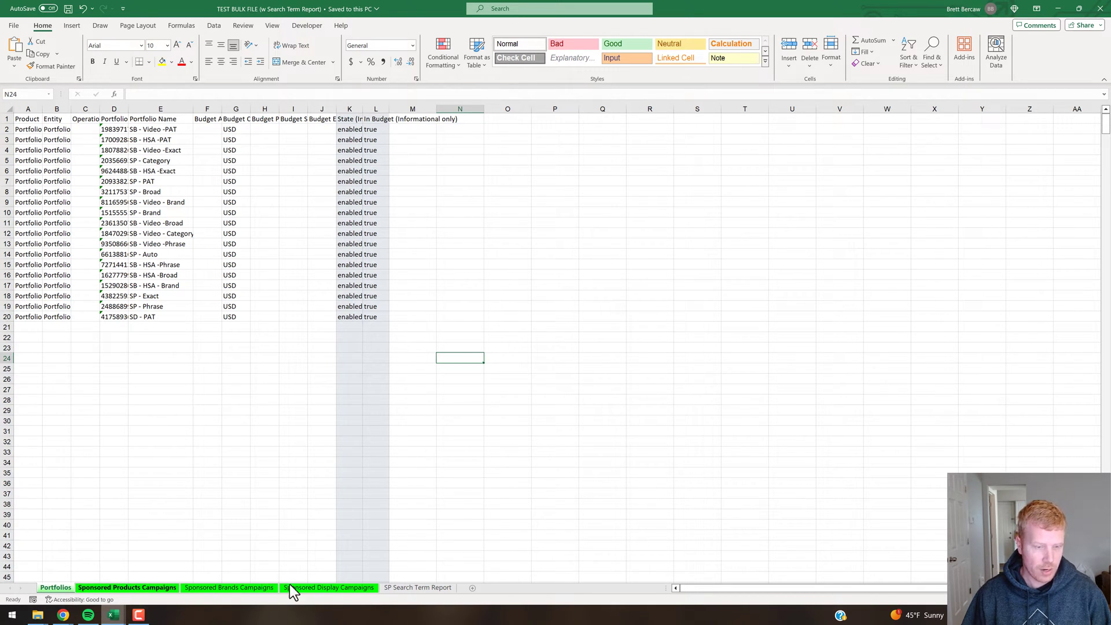
pyautogui.keyDown('shift'); pyautogui.click(404, 588); pyautogui.keyUp('shift')
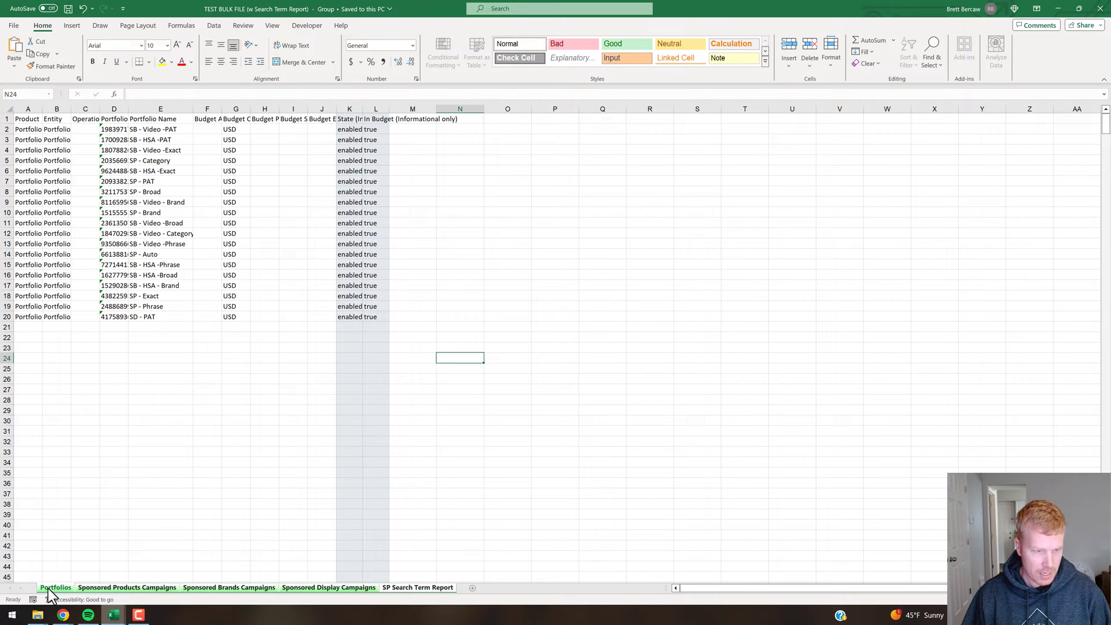
pyautogui.click(343, 586)
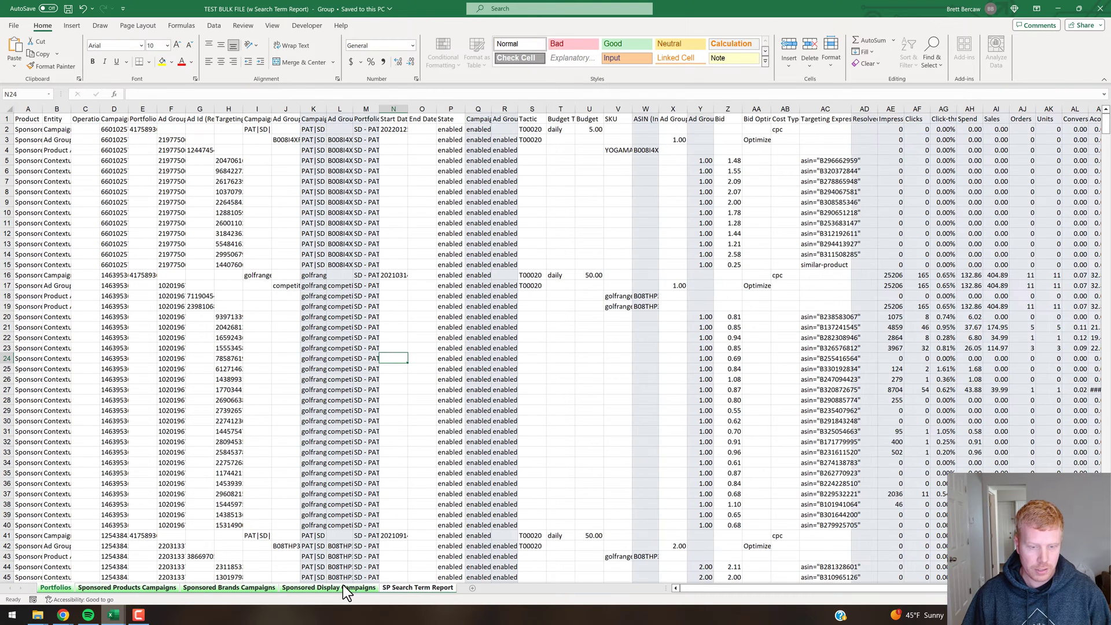
# Copy the grouped bulk-file sheets to the end of Bulk Ops File Optimizer V1.1.xlsb.
pyautogui.rightClick(344, 587)
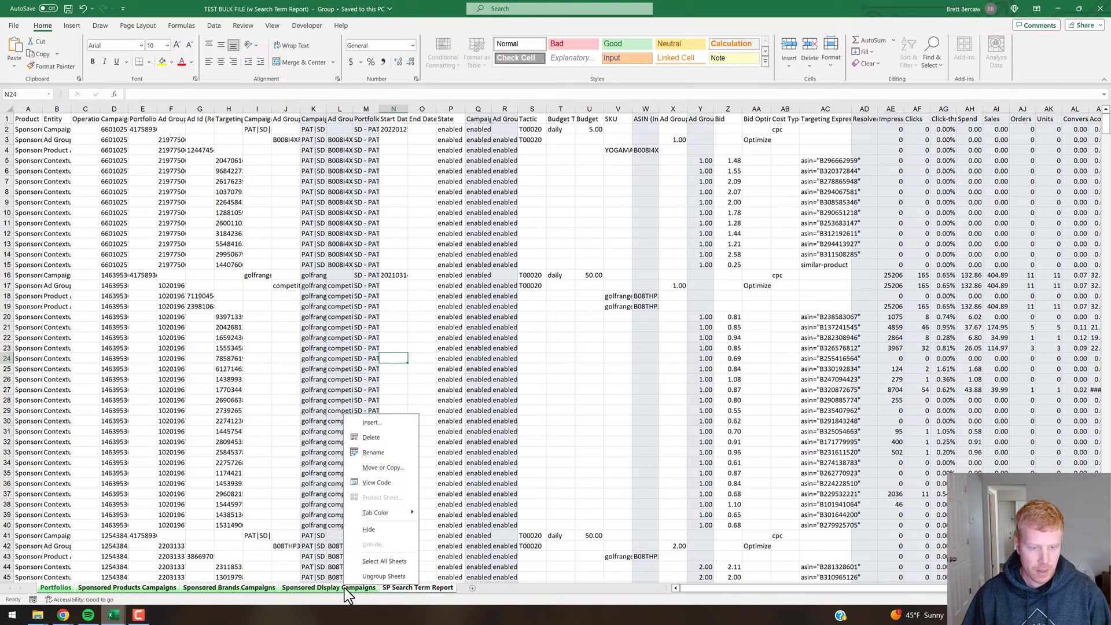
pyautogui.click(387, 468)
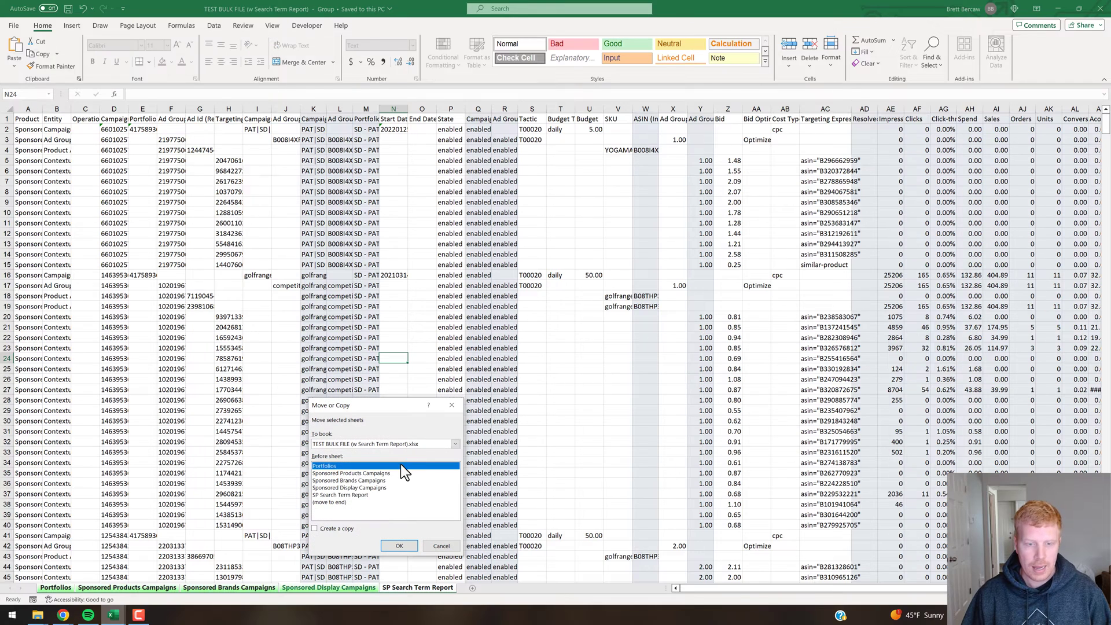
pyautogui.click(314, 528)
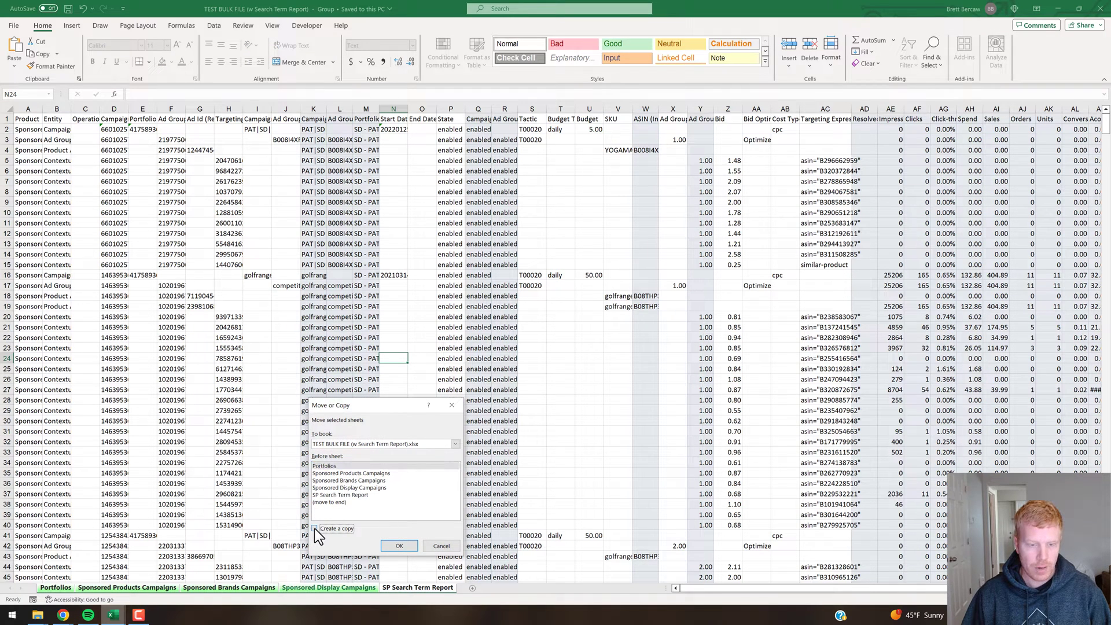
pyautogui.click(315, 528)
pyautogui.click(450, 445)
pyautogui.click(350, 473)
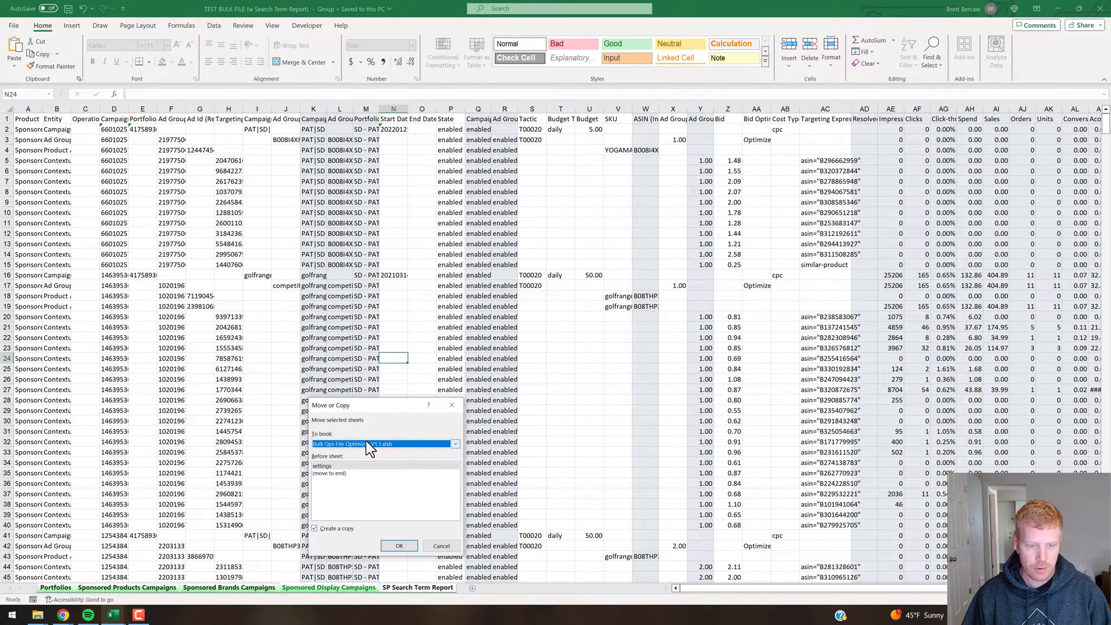
pyautogui.click(338, 473)
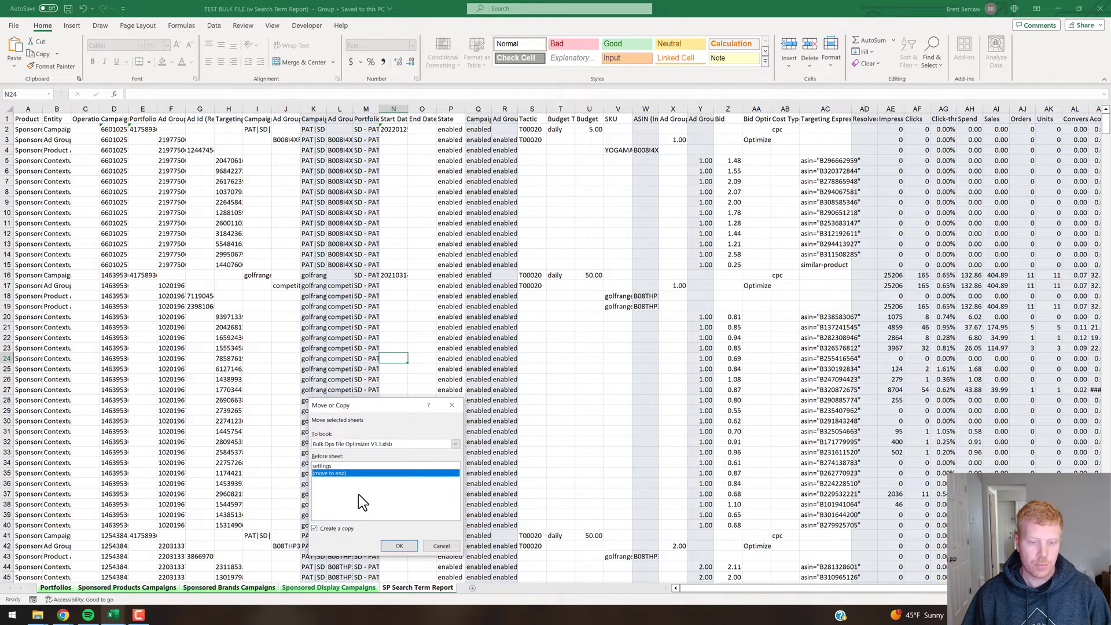
pyautogui.click(399, 546)
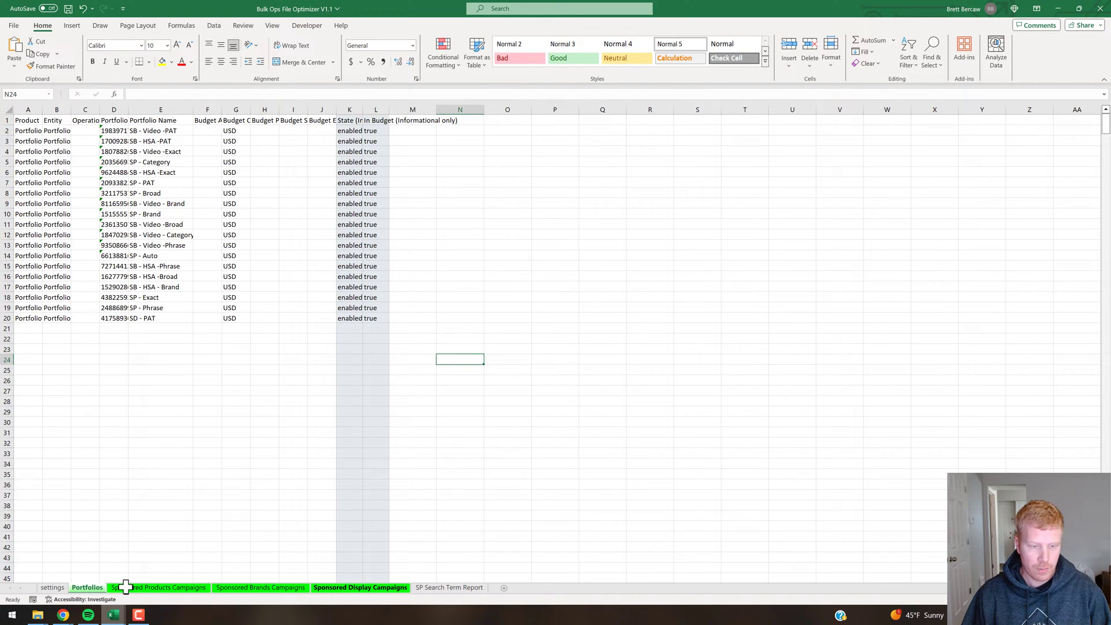
# Back on the settings sheet, review C2's Keep/Remove choices without changing them, then select F18.
pyautogui.click(177, 536)
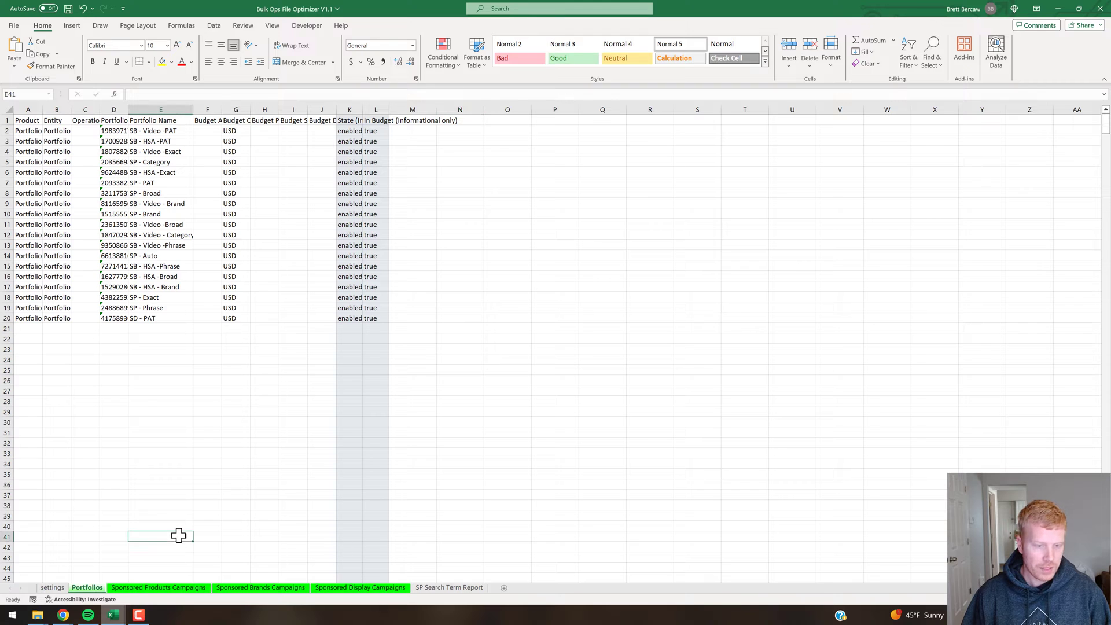
pyautogui.click(53, 588)
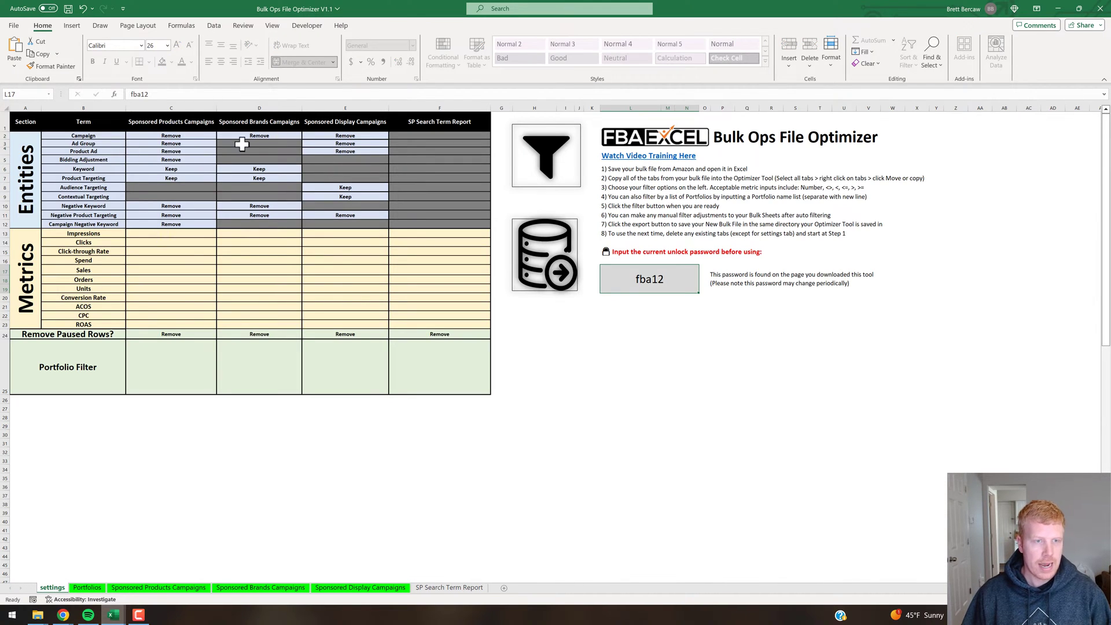
pyautogui.click(209, 135)
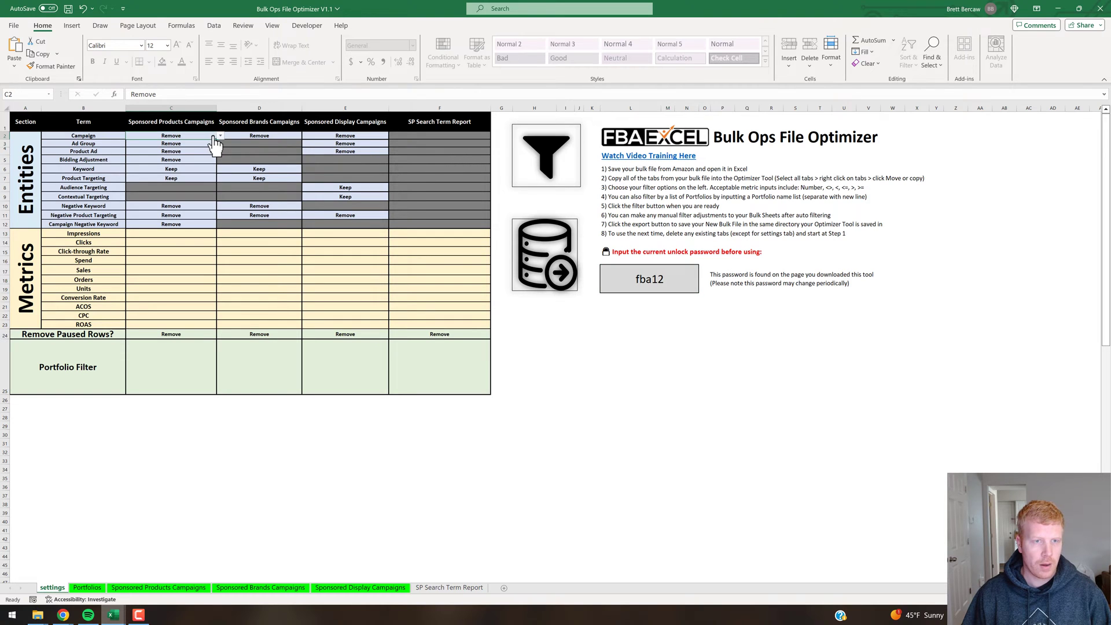
pyautogui.click(220, 136)
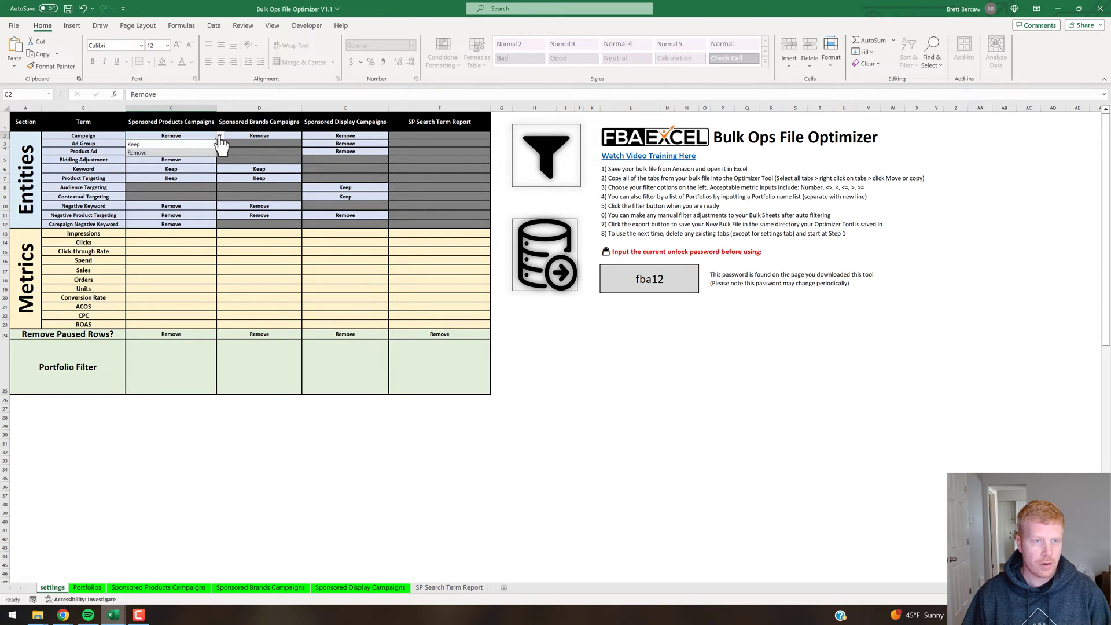
pyautogui.press('Escape')
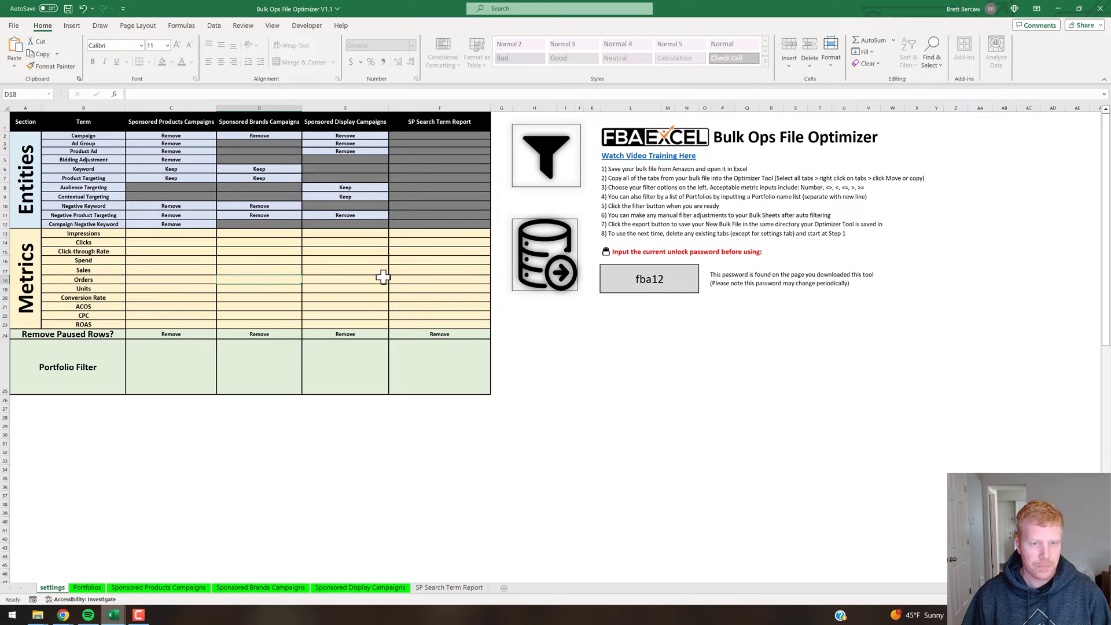
pyautogui.click(426, 280)
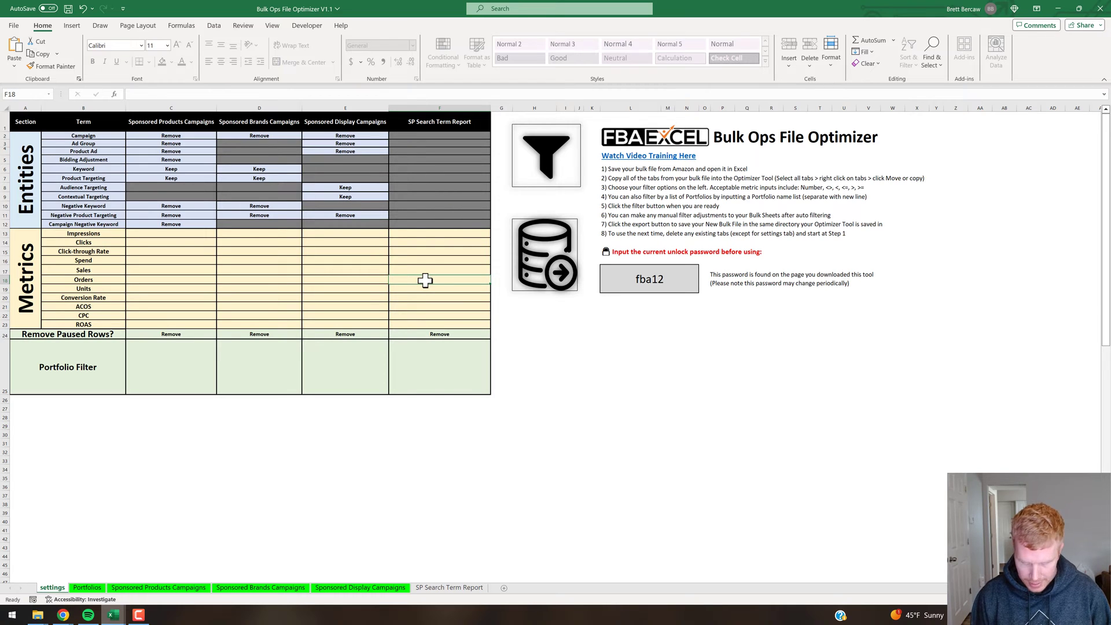
# Enter >0 in F18 as the SP Search Term Report Orders filter.
pyautogui.write('>')
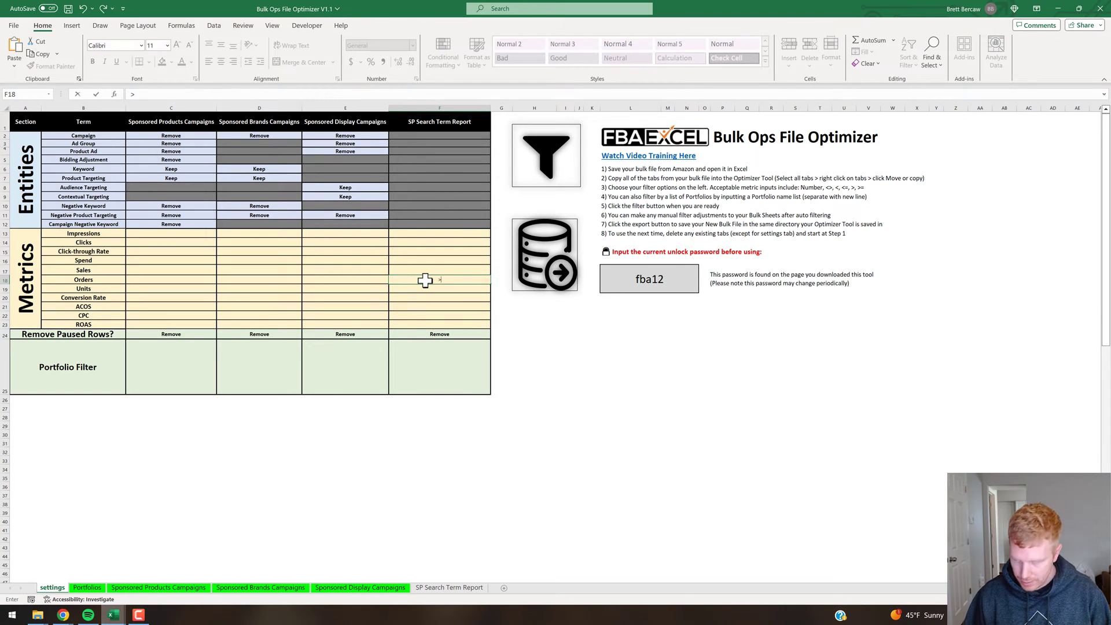
pyautogui.write('0')
pyautogui.hotkey('ctrl', 'Return')
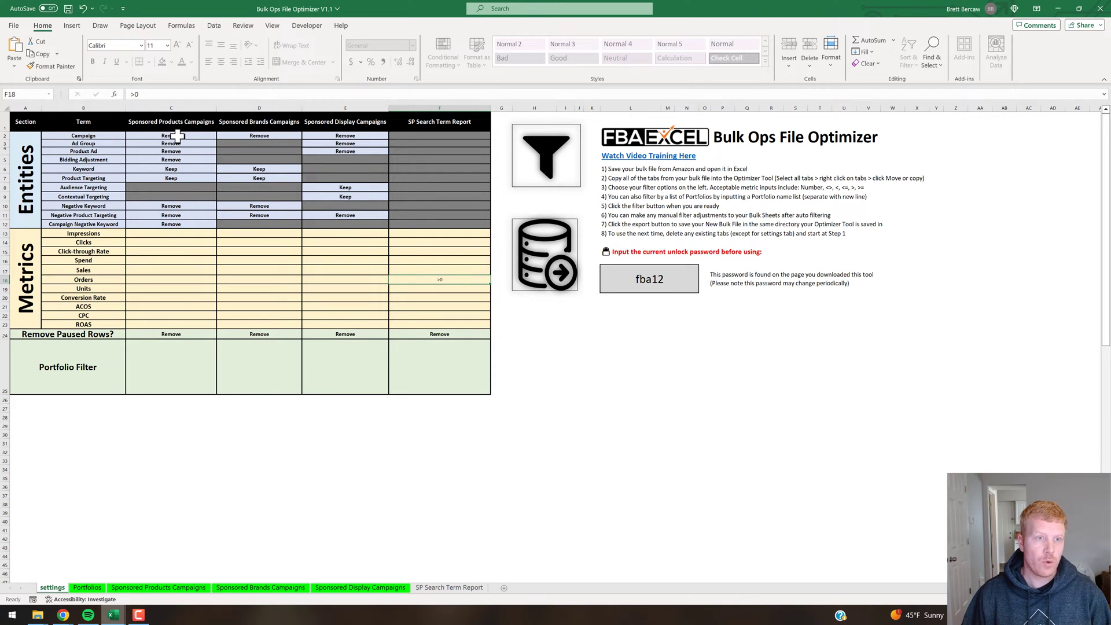
# Keep the Bidding Adjustment (C5) and Campaign (C2) rows for Sponsored Products.
pyautogui.click(176, 160)
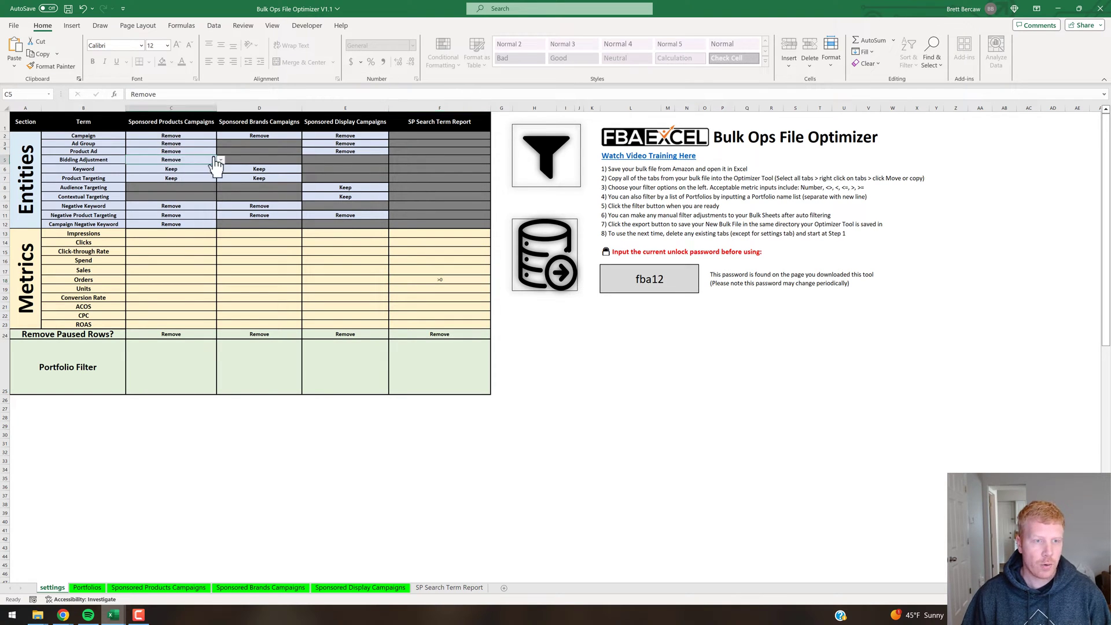
pyautogui.click(220, 160)
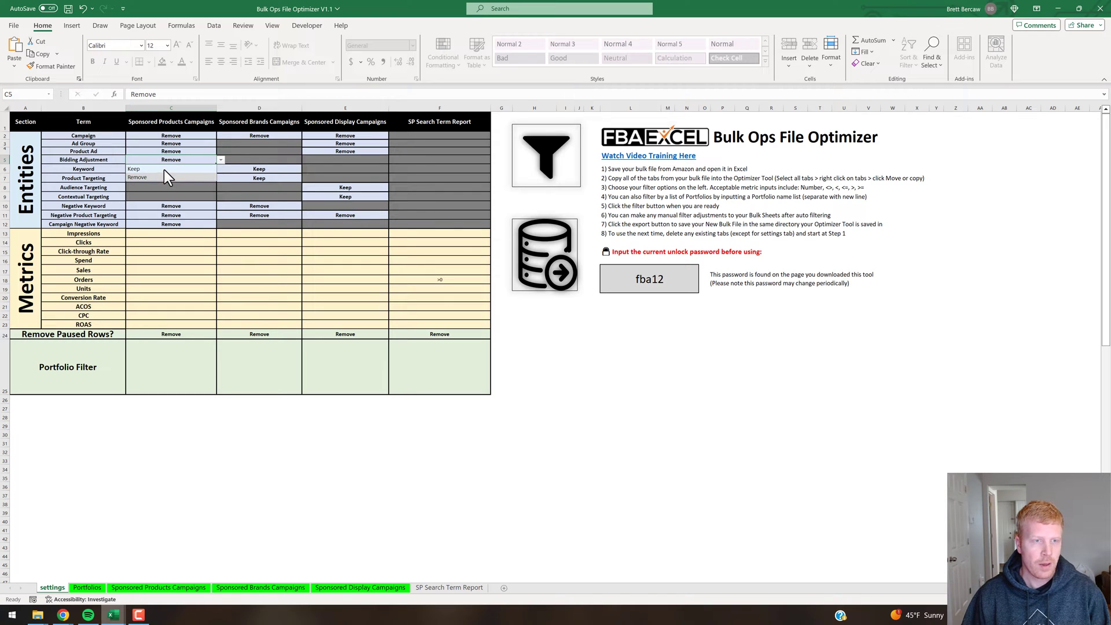
pyautogui.click(165, 169)
pyautogui.click(219, 138)
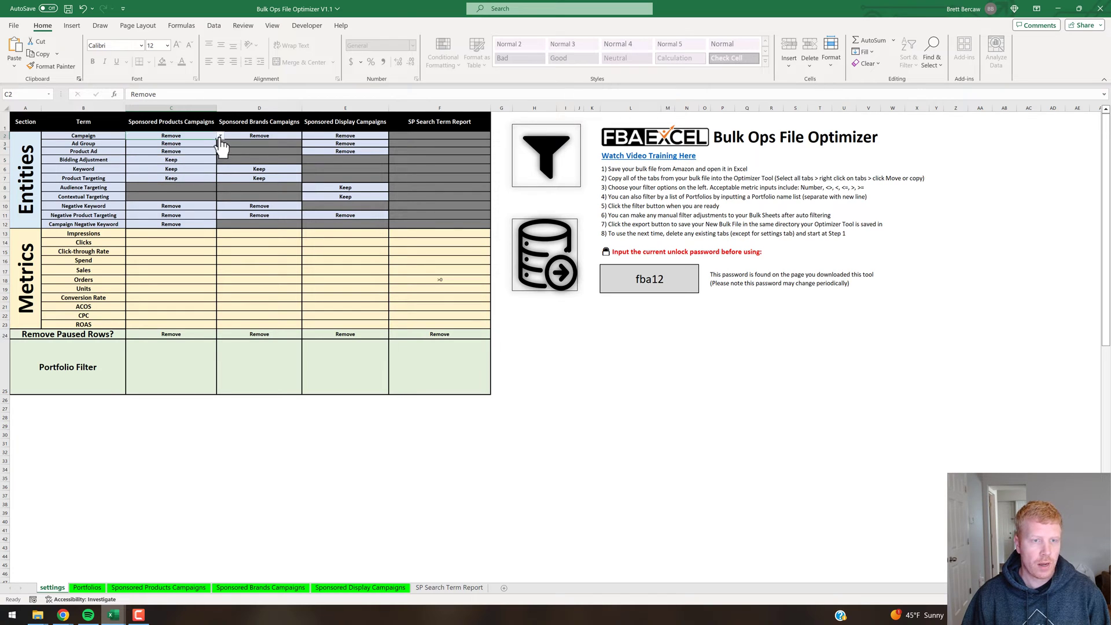
pyautogui.click(220, 137)
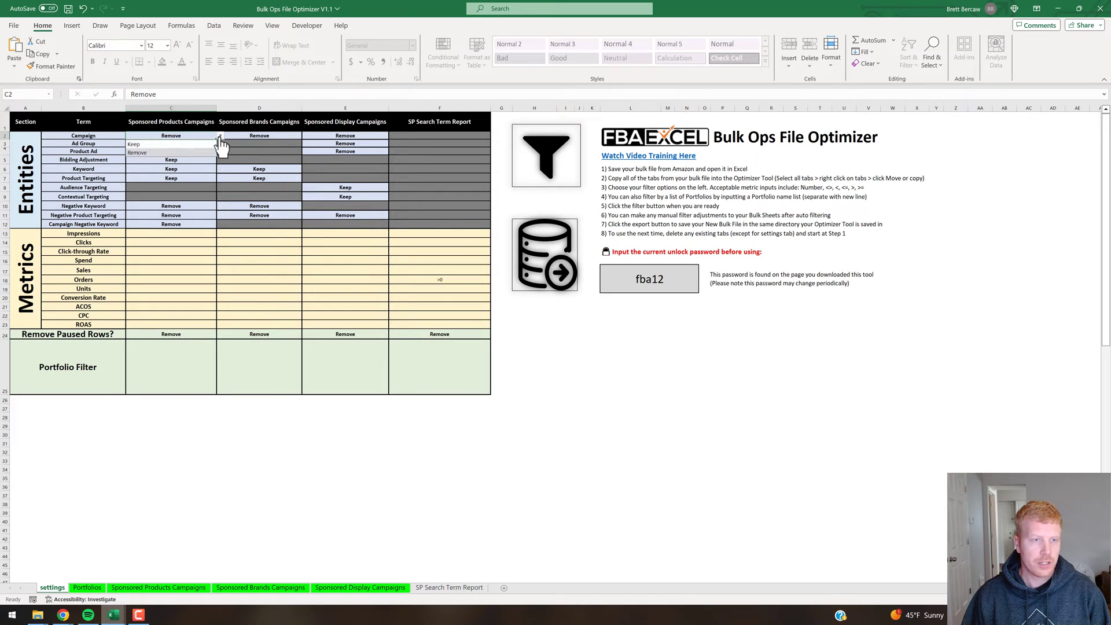
pyautogui.click(153, 145)
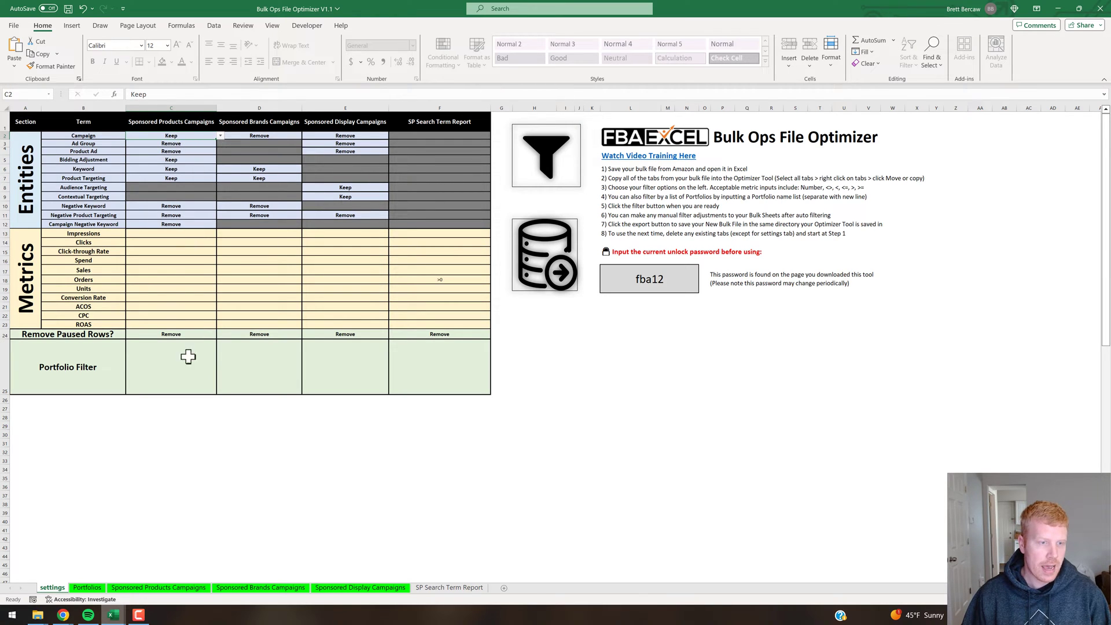
# Review the Sponsored Products paused-rows and Portfolio Filter settings, then view the Portfolios sheet.
pyautogui.click(212, 335)
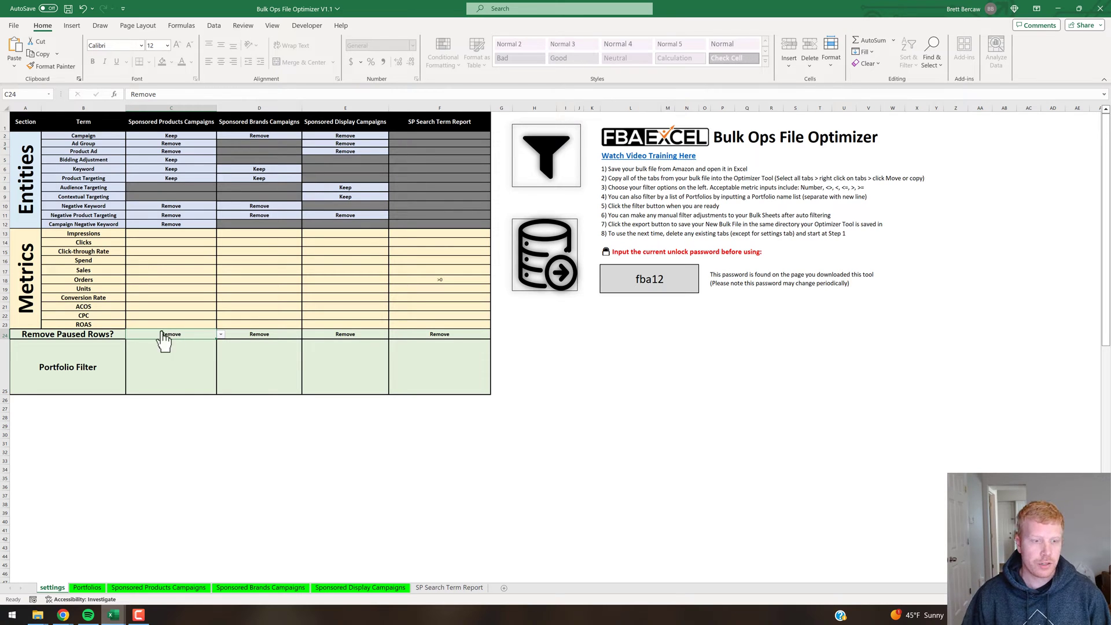
pyautogui.click(214, 363)
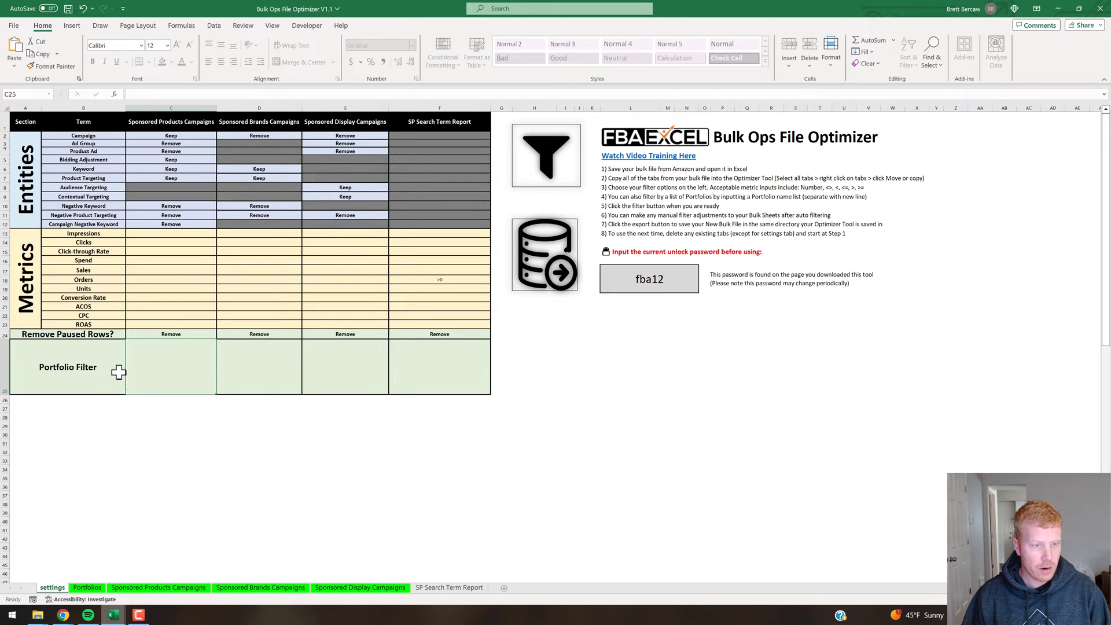
pyautogui.click(98, 588)
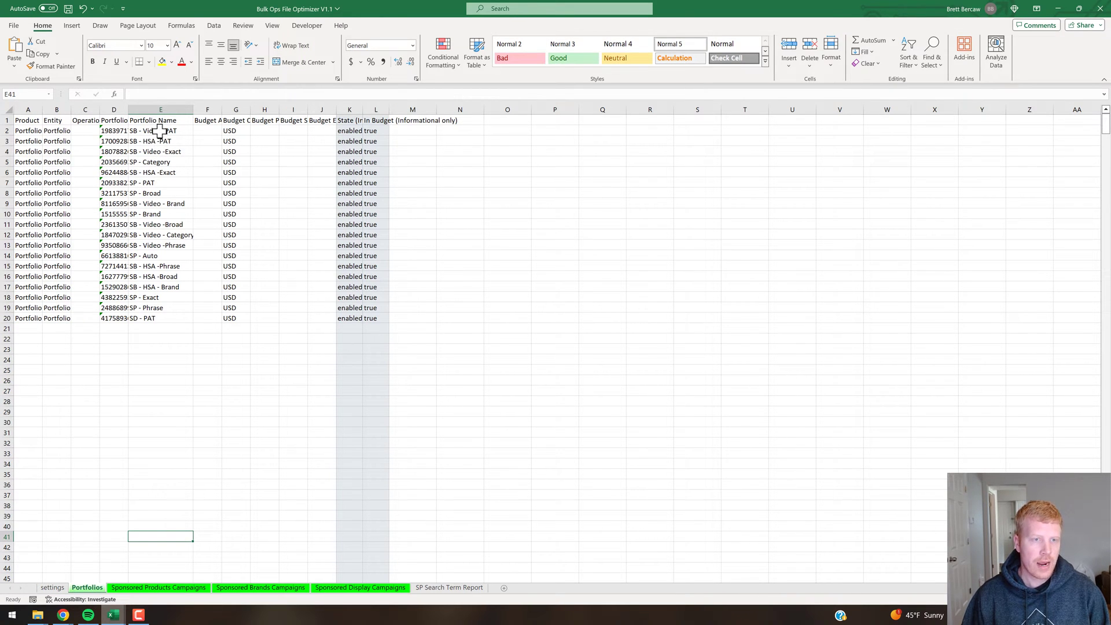
# Copy the SP - Auto portfolio name from the Portfolios sheet.
pyautogui.click(161, 255)
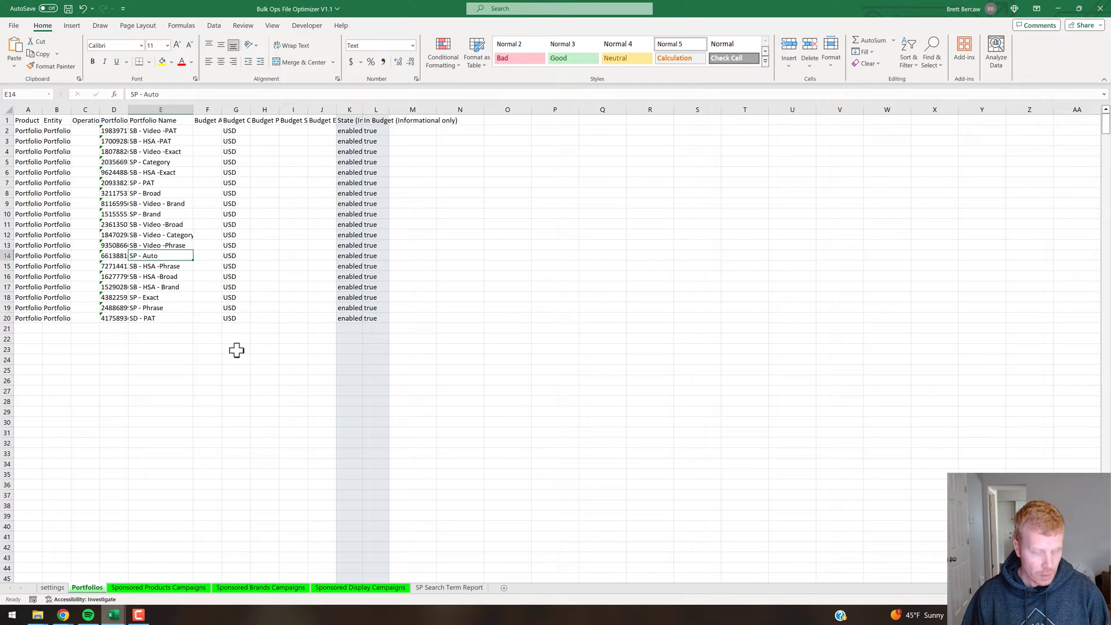
pyautogui.hotkey('ctrl', 'c')
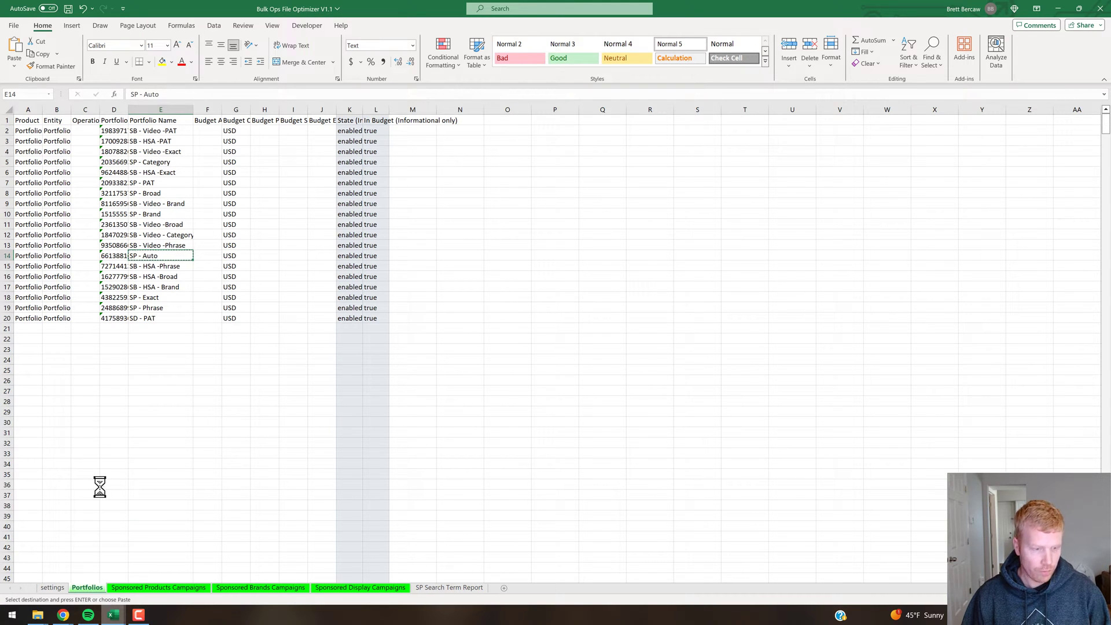
pyautogui.click(53, 588)
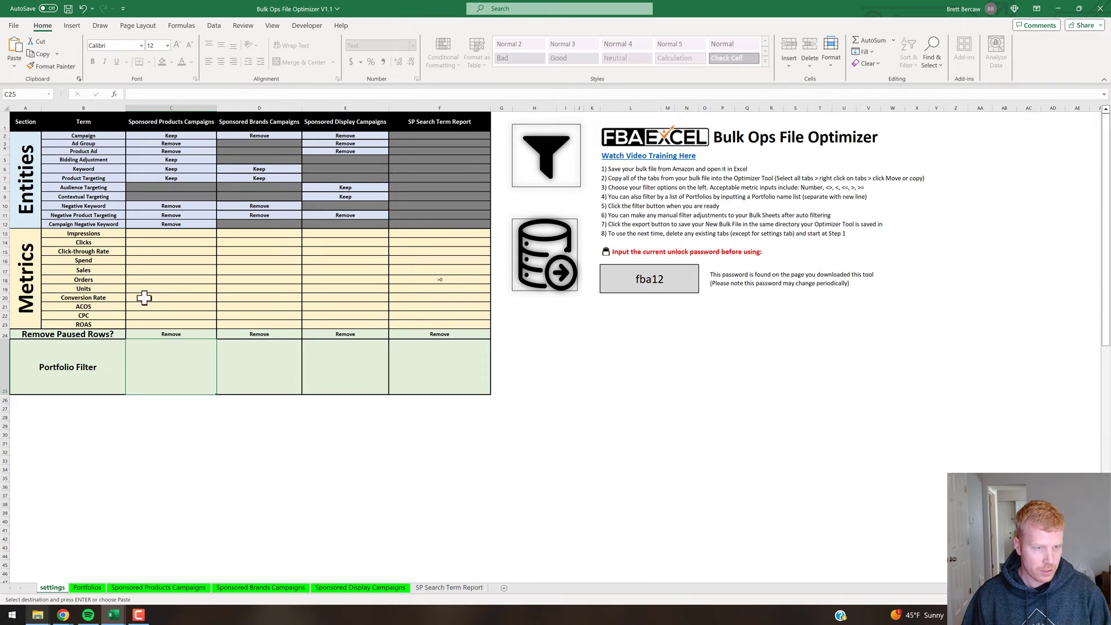
pyautogui.doubleClick(169, 369)
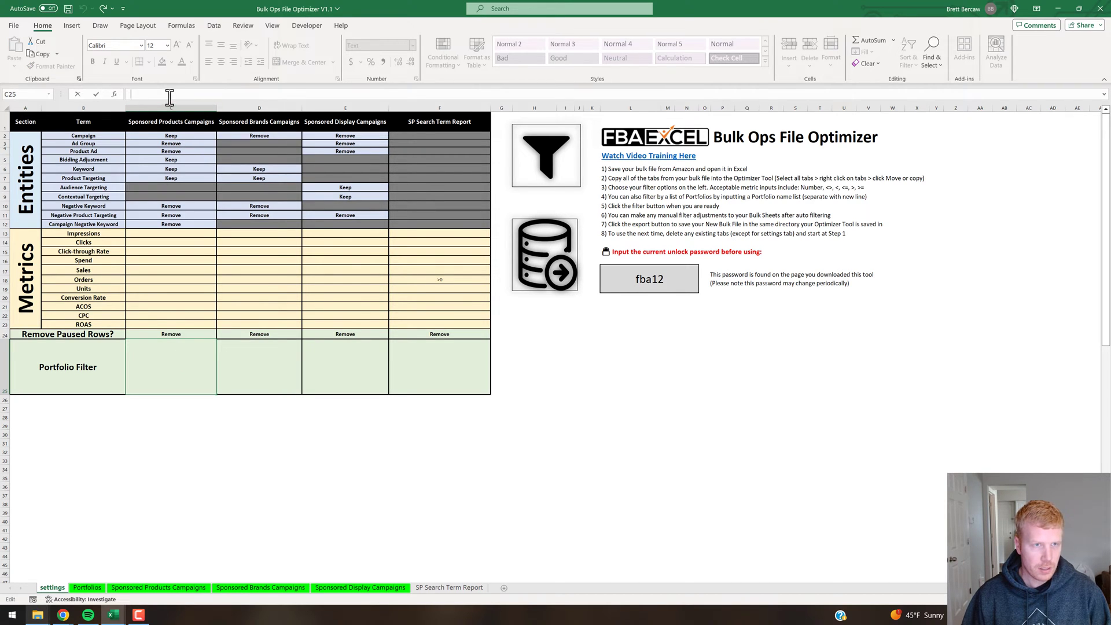
pyautogui.press('Escape')
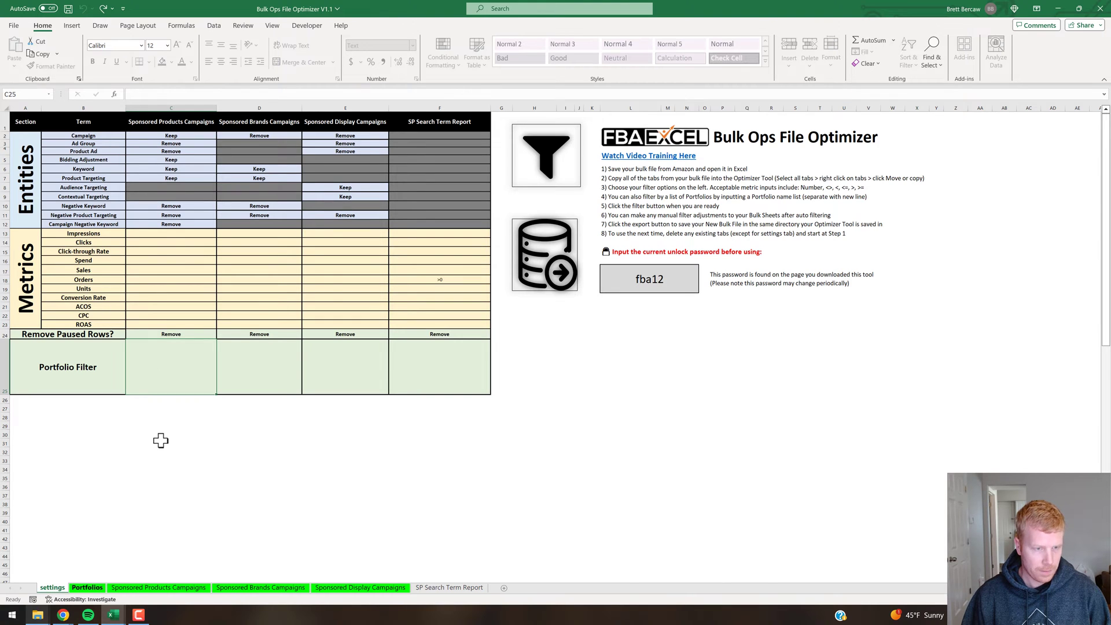
pyautogui.hotkey('ctrl', 'pagedown')
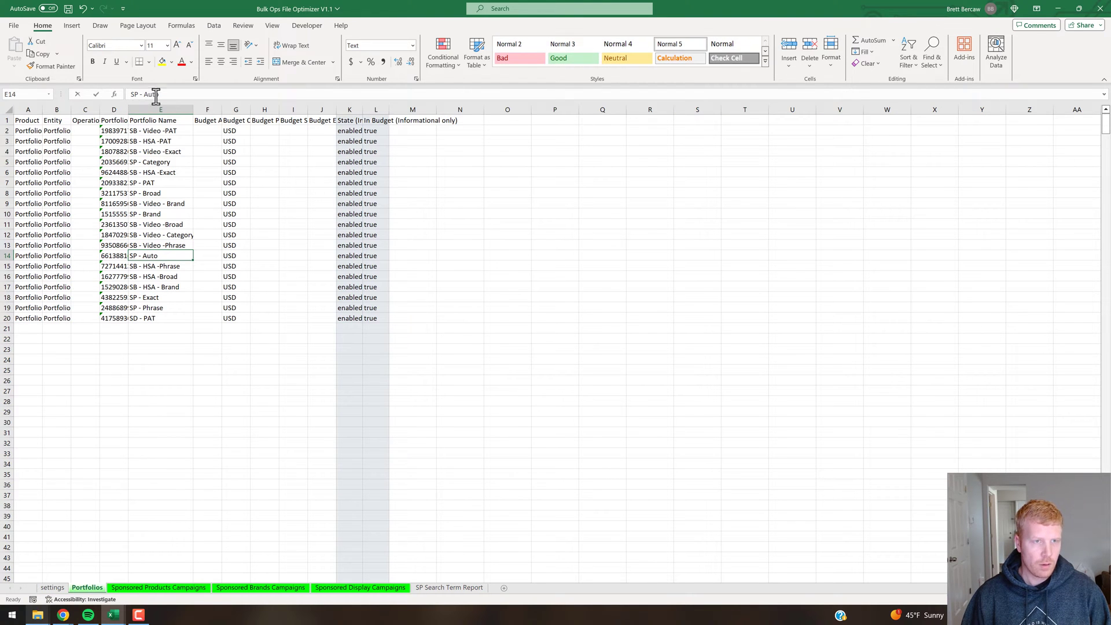
pyautogui.moveTo(160, 94); pyautogui.dragTo(124, 94)
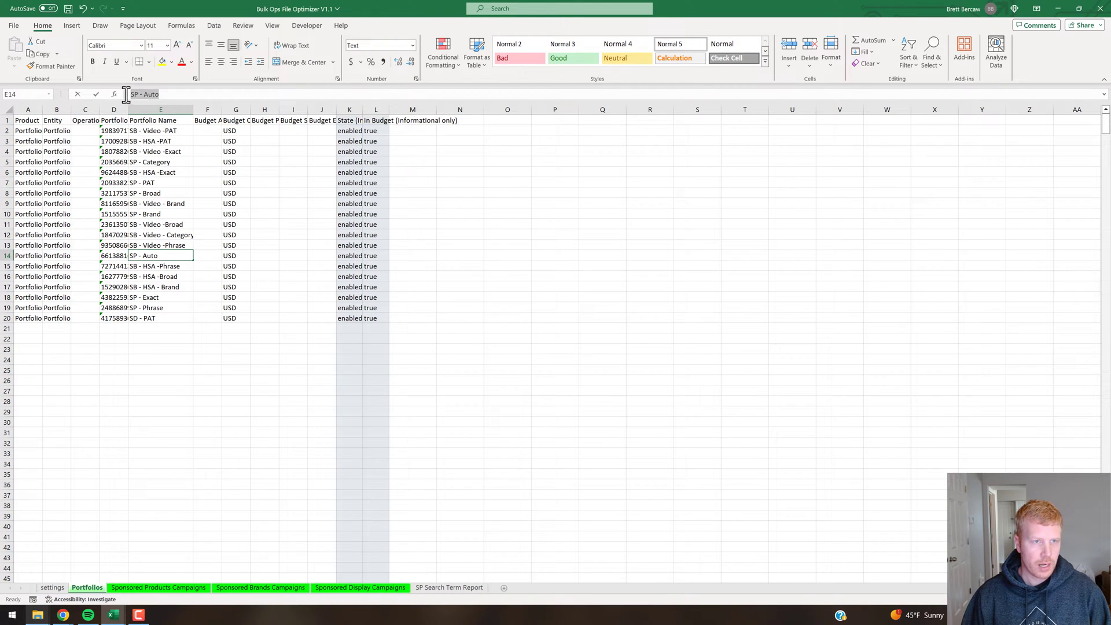
pyautogui.click(52, 587)
# Fill the Sponsored Products Portfolio Filter with SP - Auto, port2 and port3 on separate lines.
pyautogui.click(178, 94)
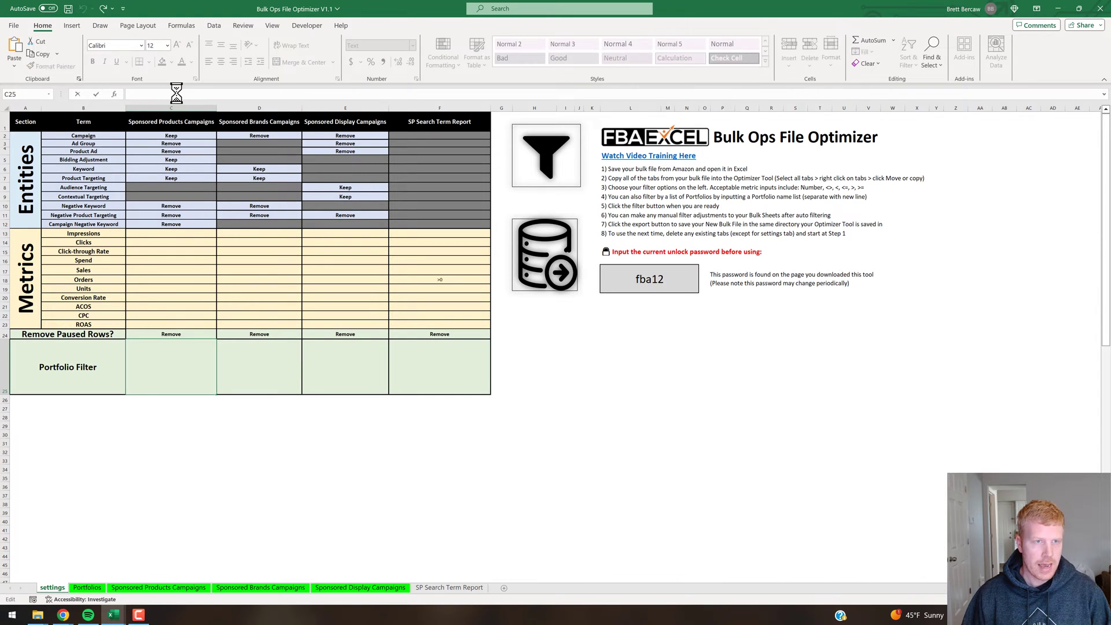
pyautogui.hotkey('ctrl', 'v')
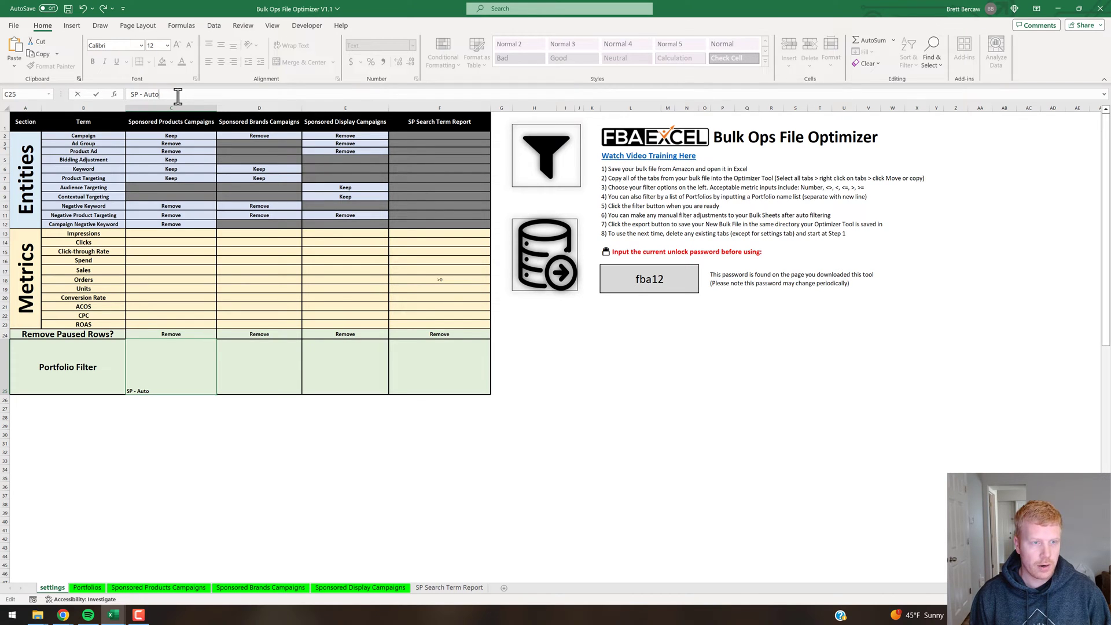
pyautogui.hotkey('alt', 'Return')
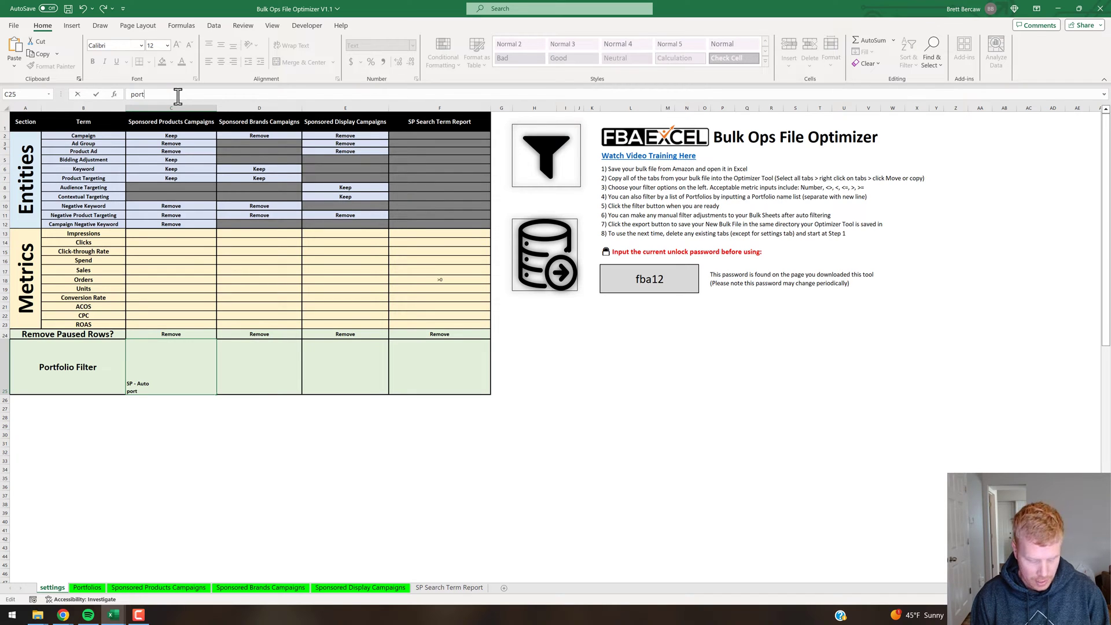
pyautogui.hotkey('alt', 'Return')
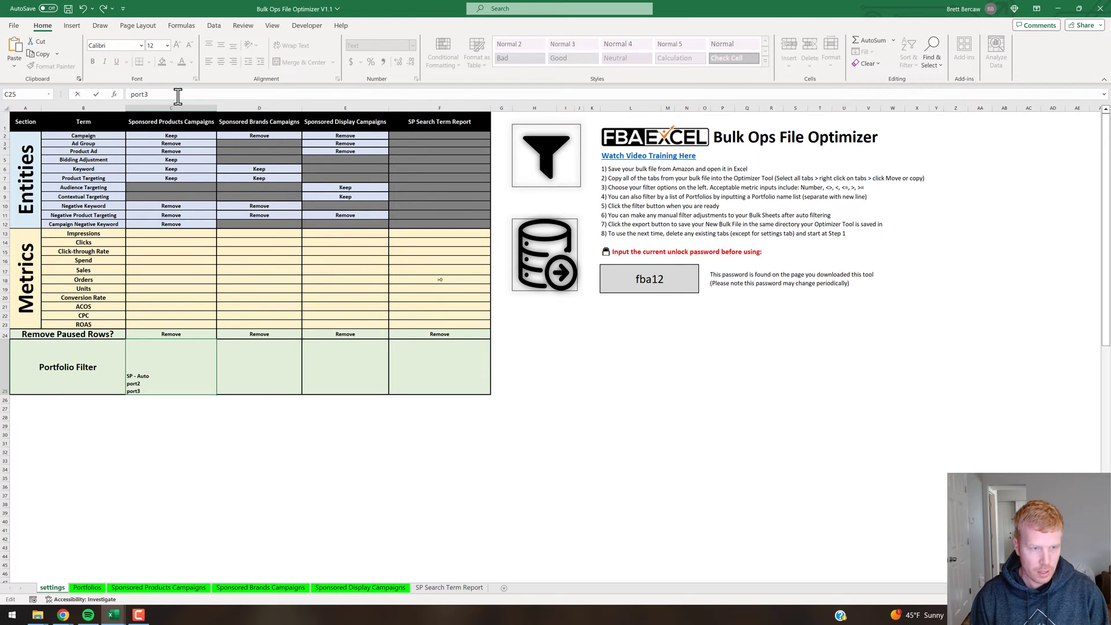
pyautogui.write('port3')
pyautogui.press('Return')
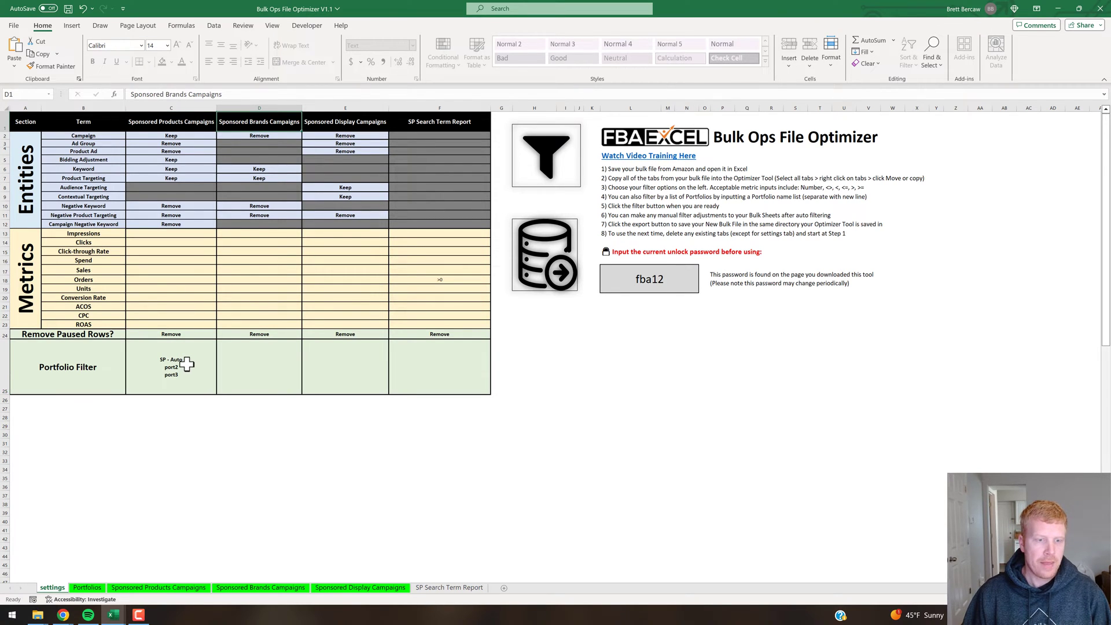
pyautogui.click(187, 364)
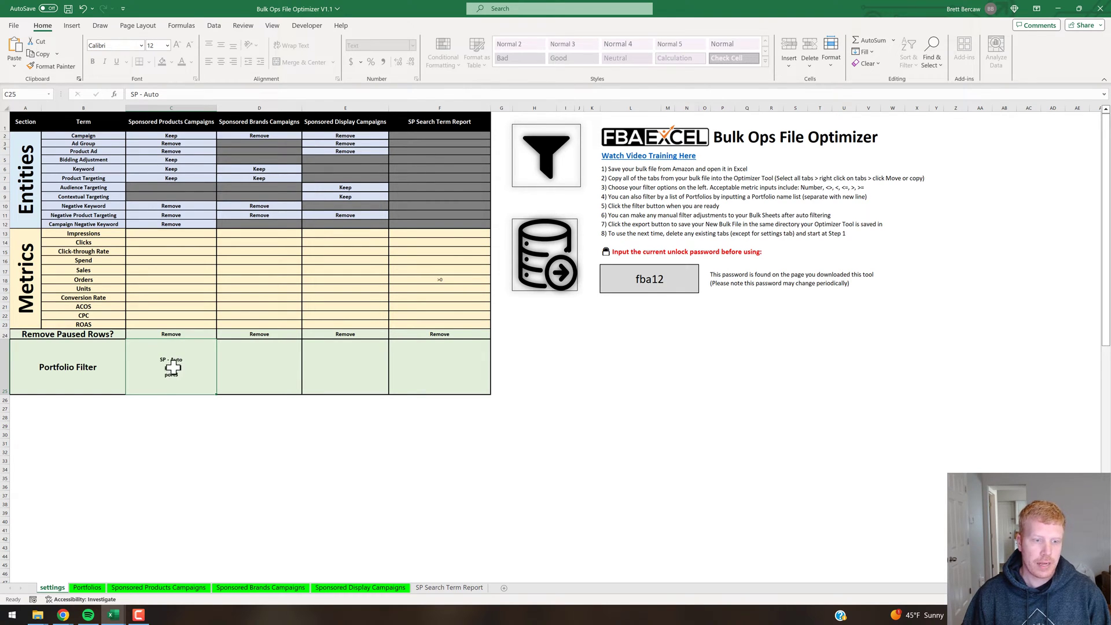
# Check the Brands, Display and Search Term Portfolio Filter cells, then clear the Sponsored Products one.
pyautogui.click(246, 363)
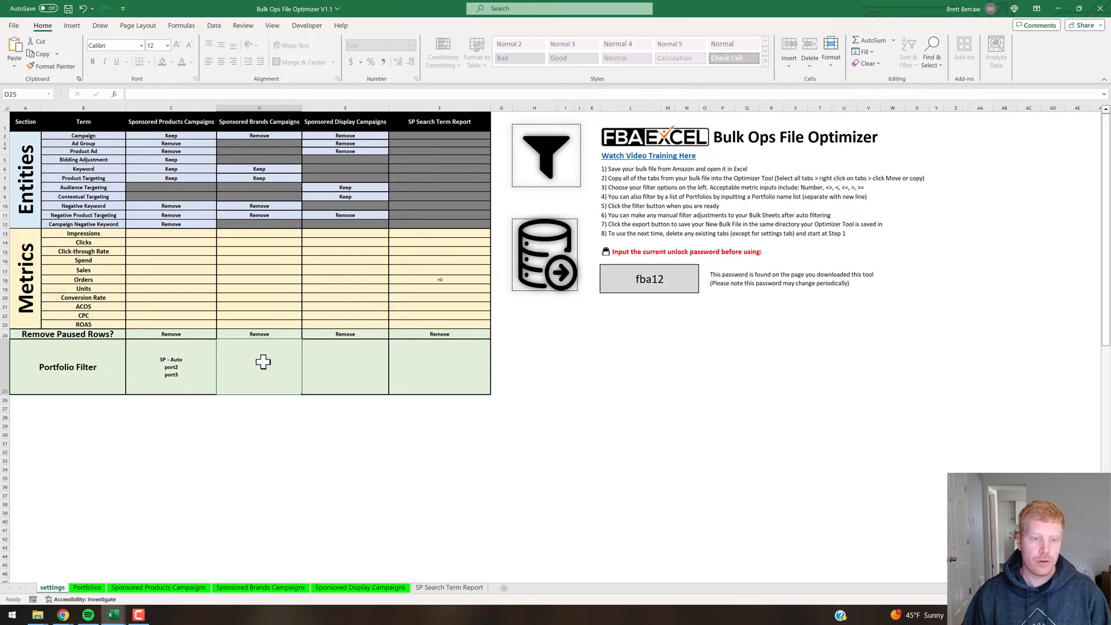
pyautogui.click(342, 362)
pyautogui.click(454, 372)
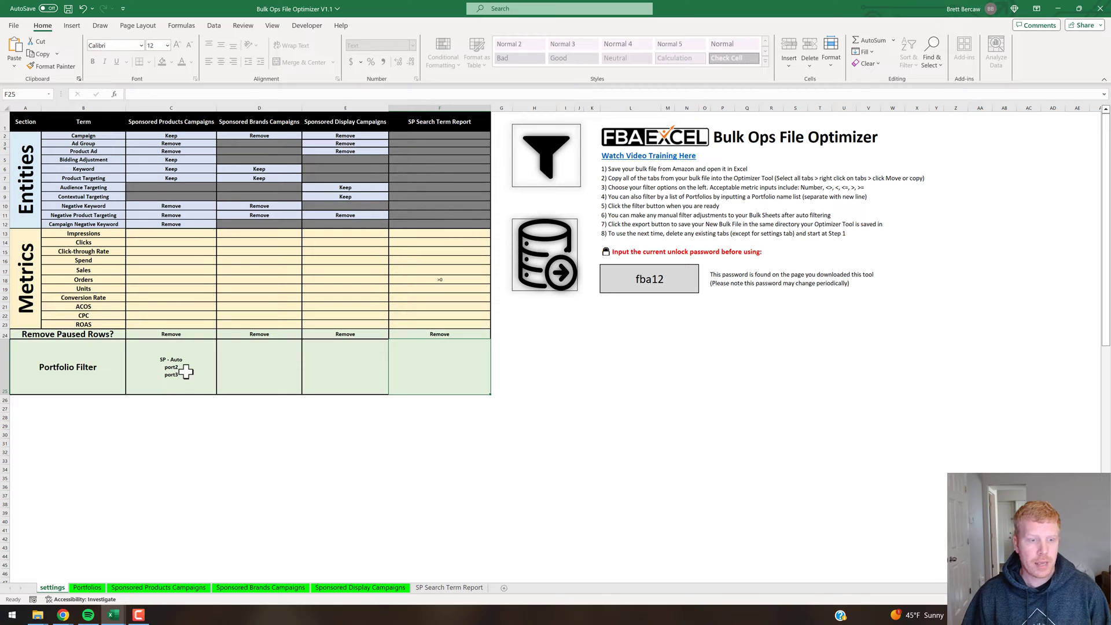
pyautogui.click(204, 364)
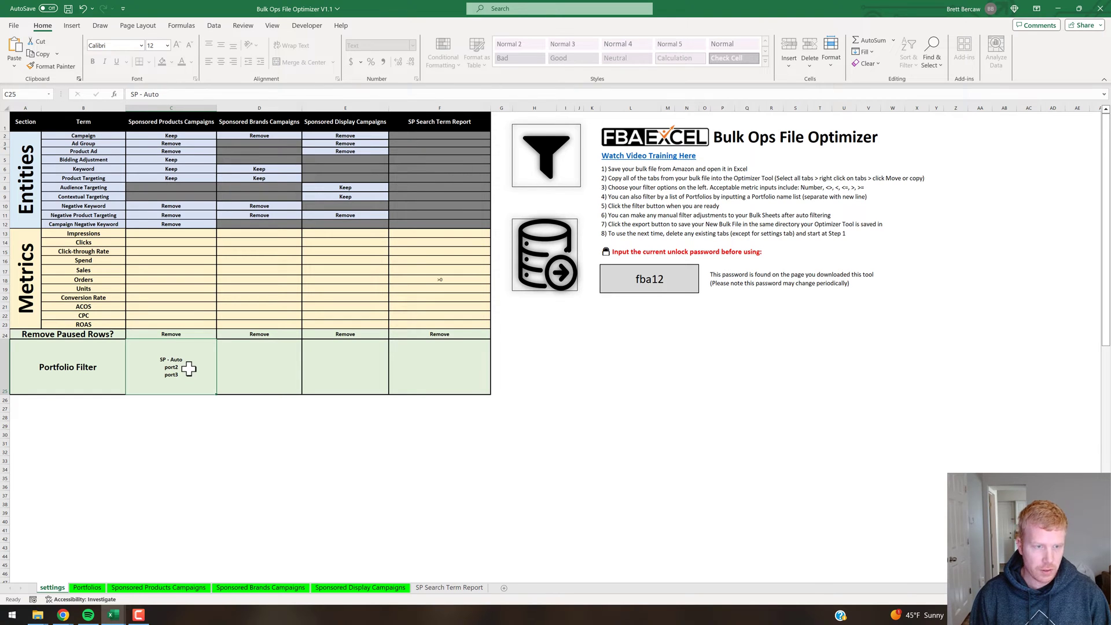
pyautogui.press('Delete')
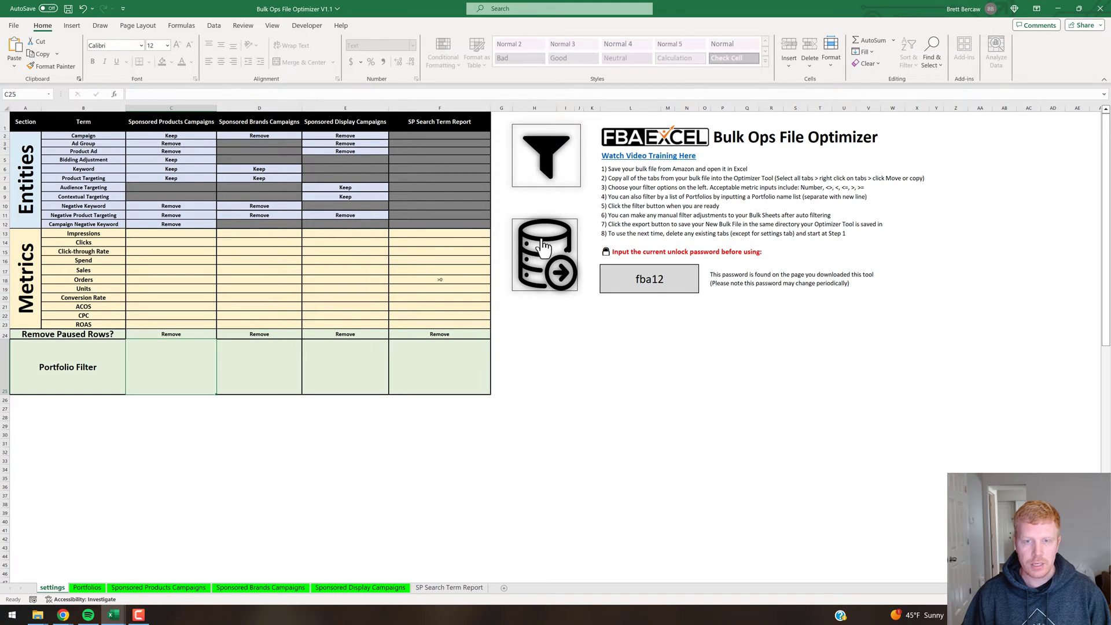
# Apply the optimizer's filters to the bulk sheets, leaving 117 of 464 records.
pyautogui.click(546, 151)
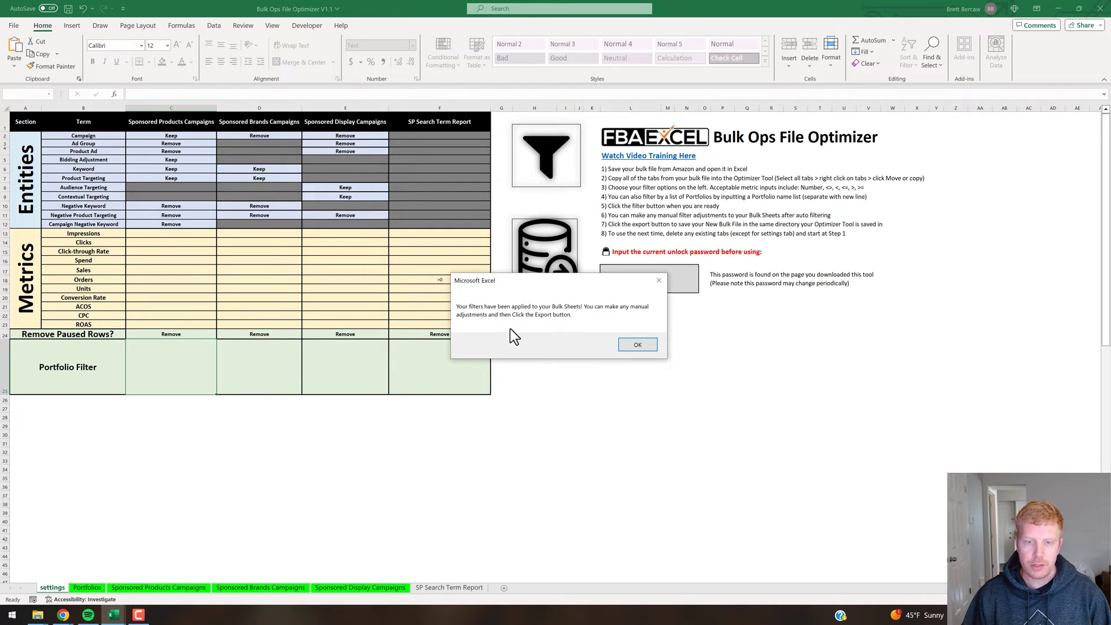
pyautogui.click(637, 345)
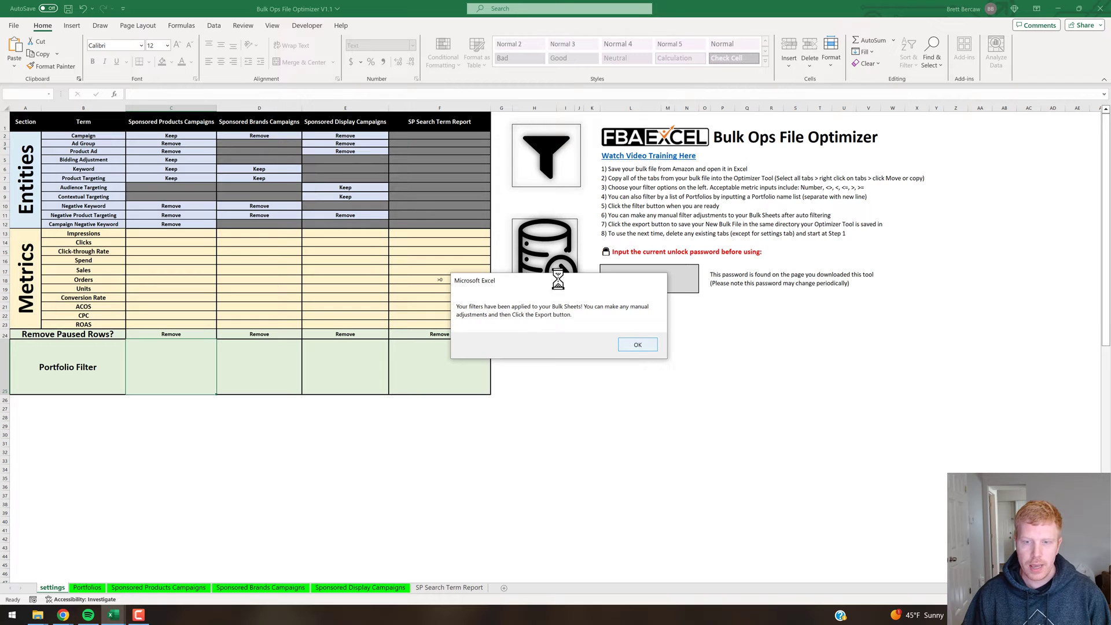
# Confirm the Sponsored Products Campaigns Entity filter keeps Bidding Adjustment, Campaign, Keyword and Product Targeting.
pyautogui.click(191, 585)
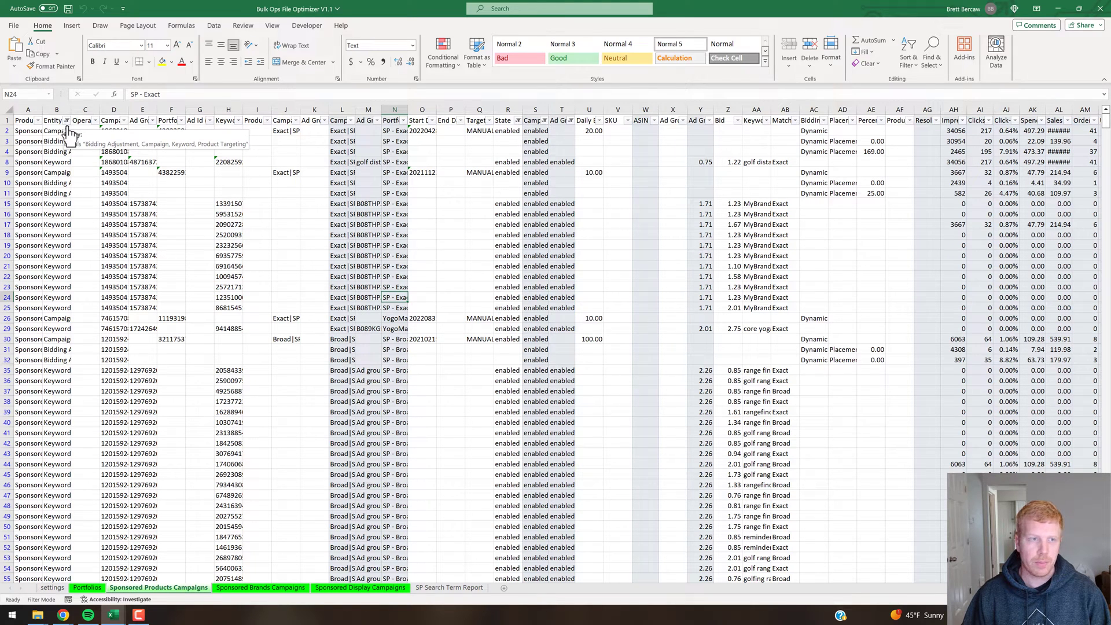
pyautogui.click(67, 121)
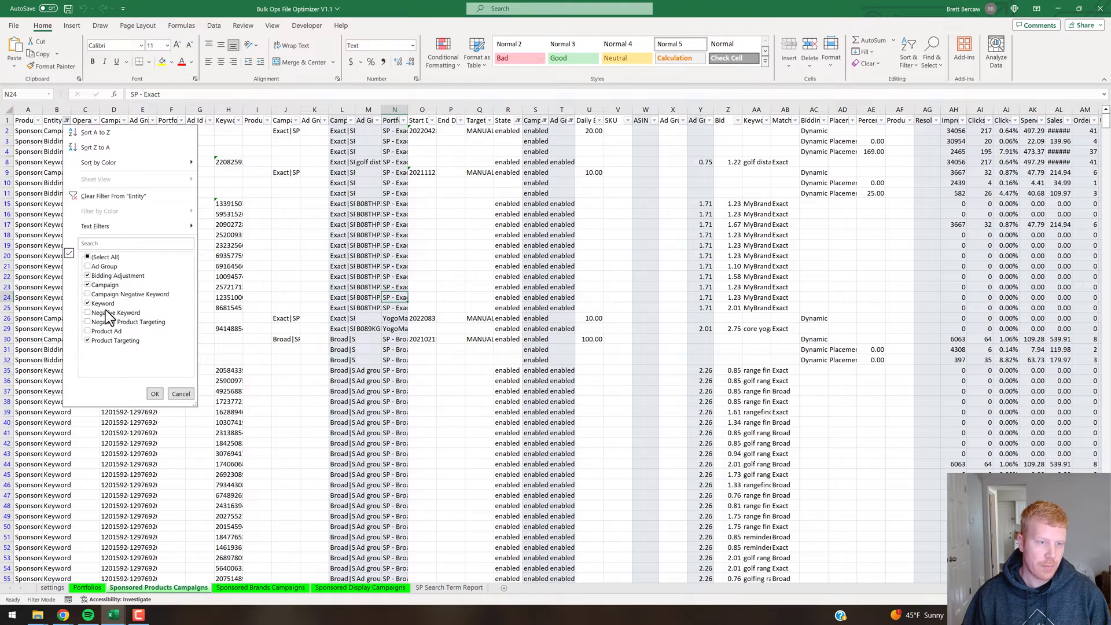
pyautogui.click(174, 393)
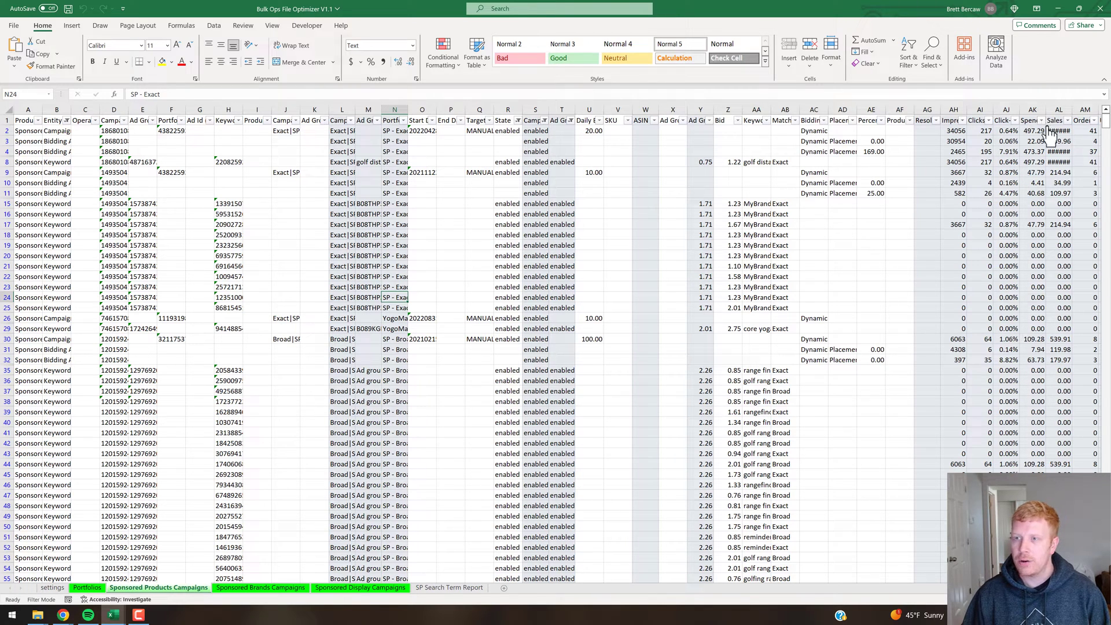
# Inspect the SP Search Term Report Orders filter, which keeps only rows with Orders greater than 0.
pyautogui.click(453, 588)
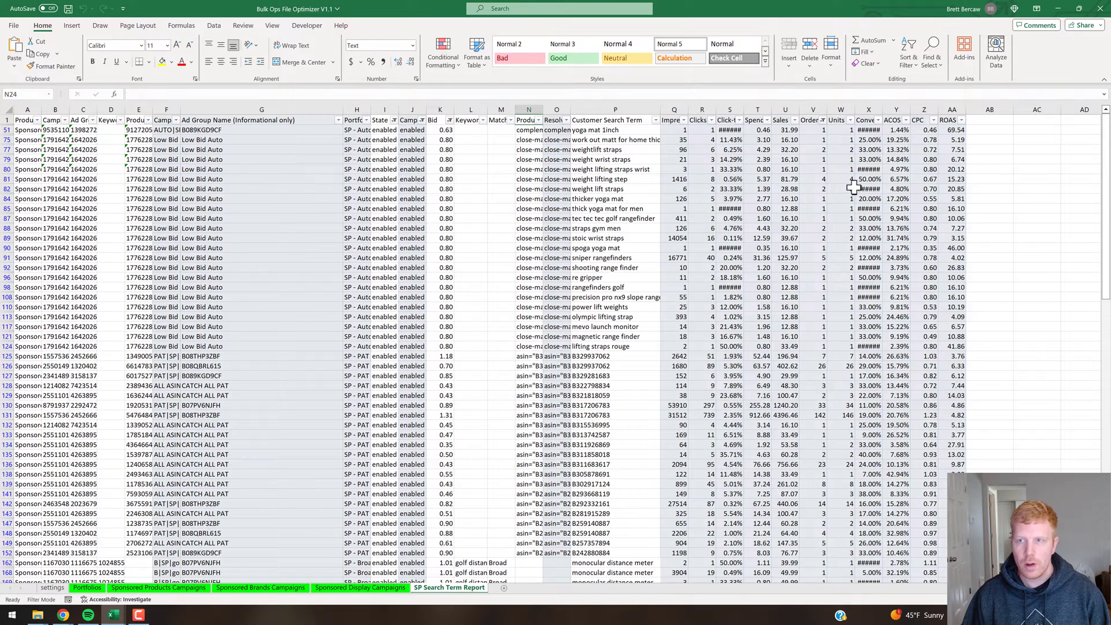
pyautogui.click(822, 120)
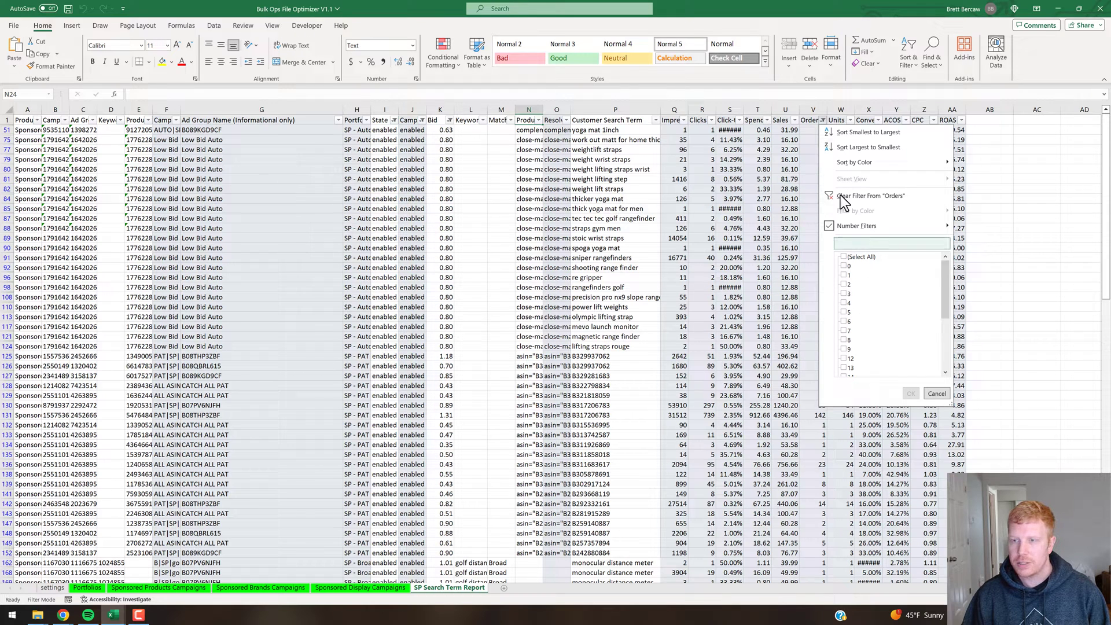
pyautogui.moveTo(877, 225)
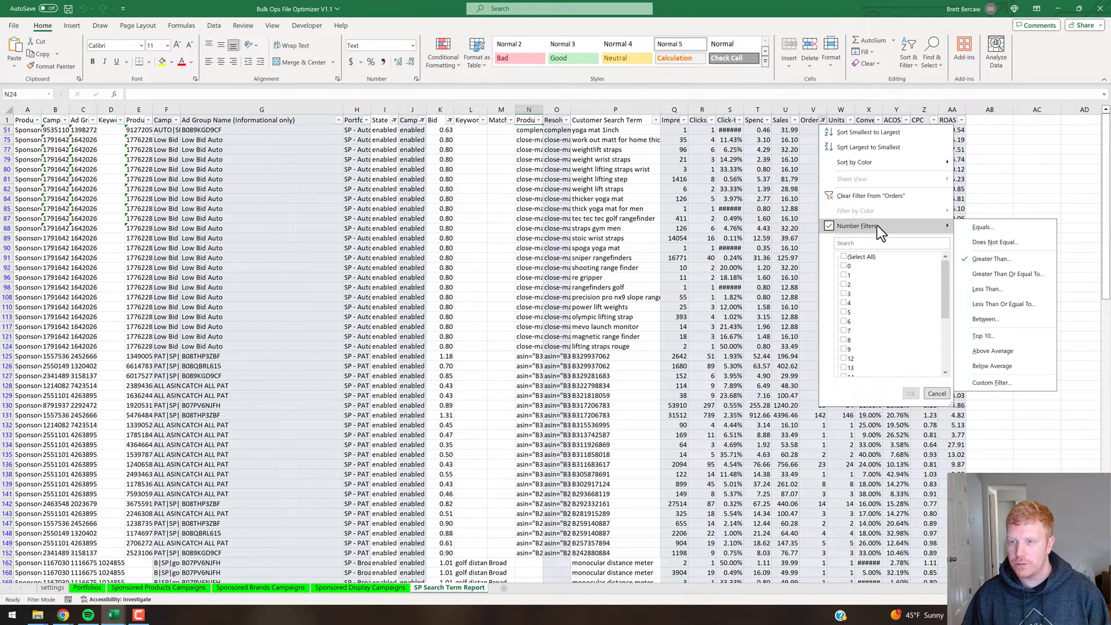
pyautogui.click(973, 258)
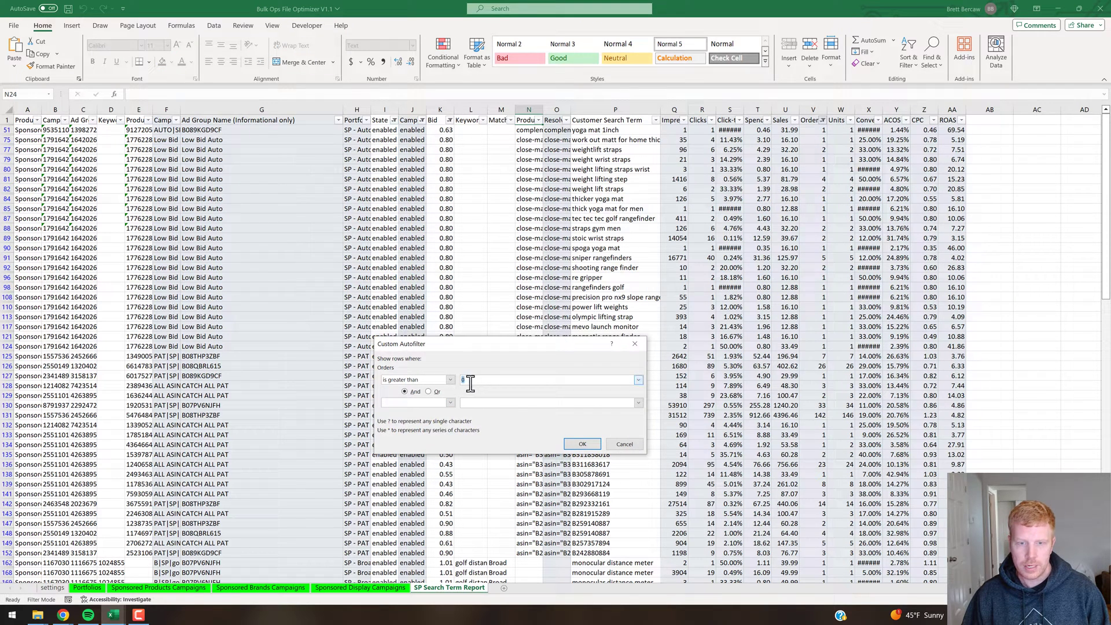
pyautogui.click(631, 446)
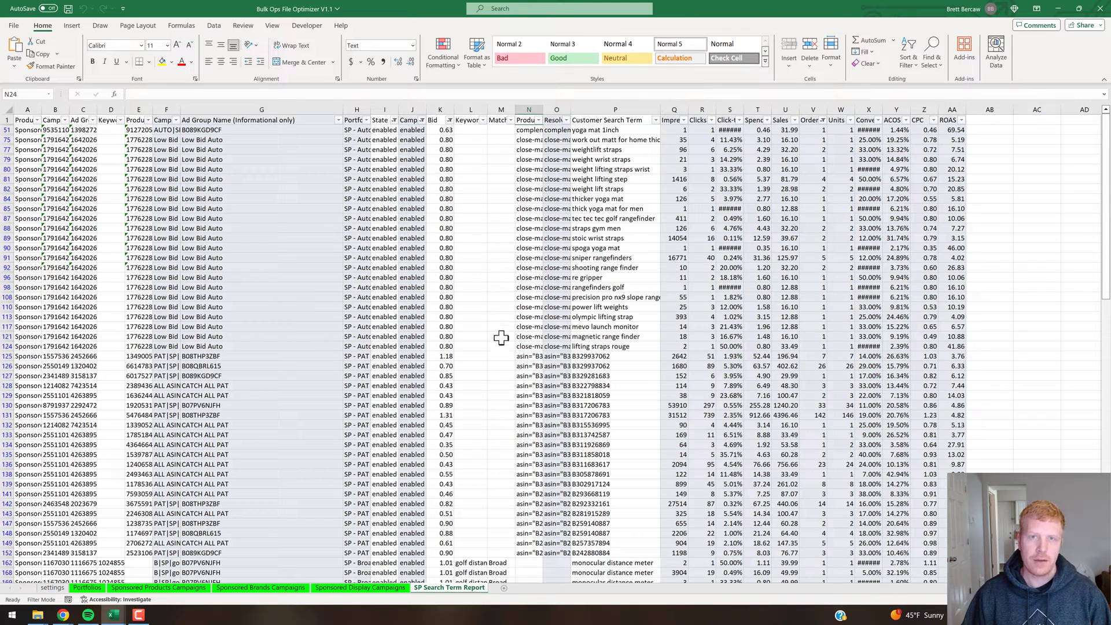
# Export the filtered bulk file from the settings sheet to the optimizer tool's folder.
pyautogui.click(53, 588)
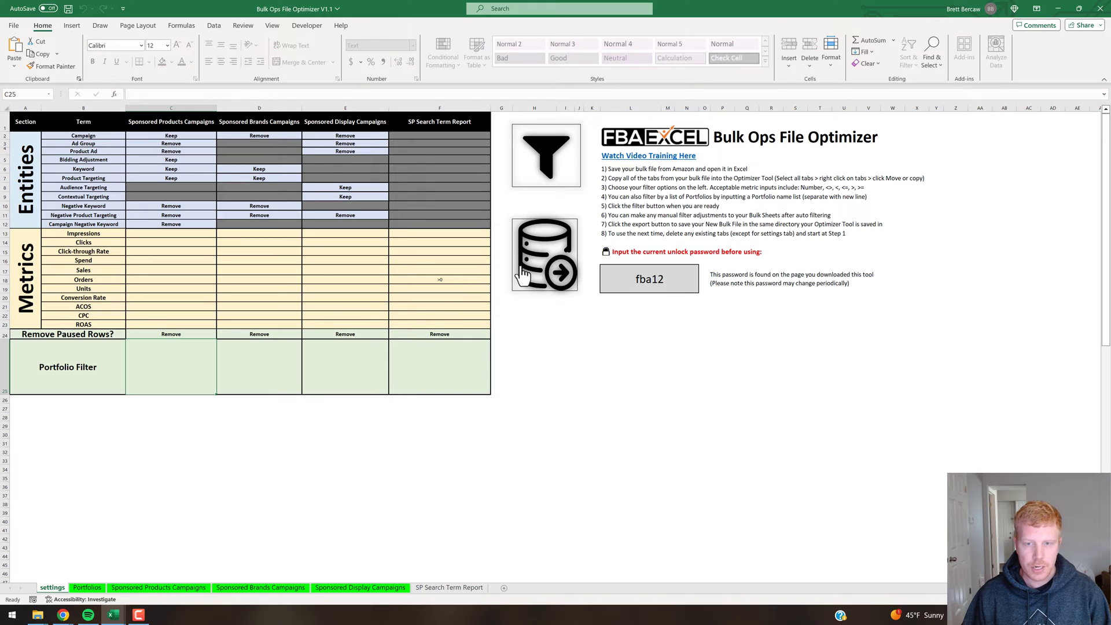
pyautogui.click(555, 257)
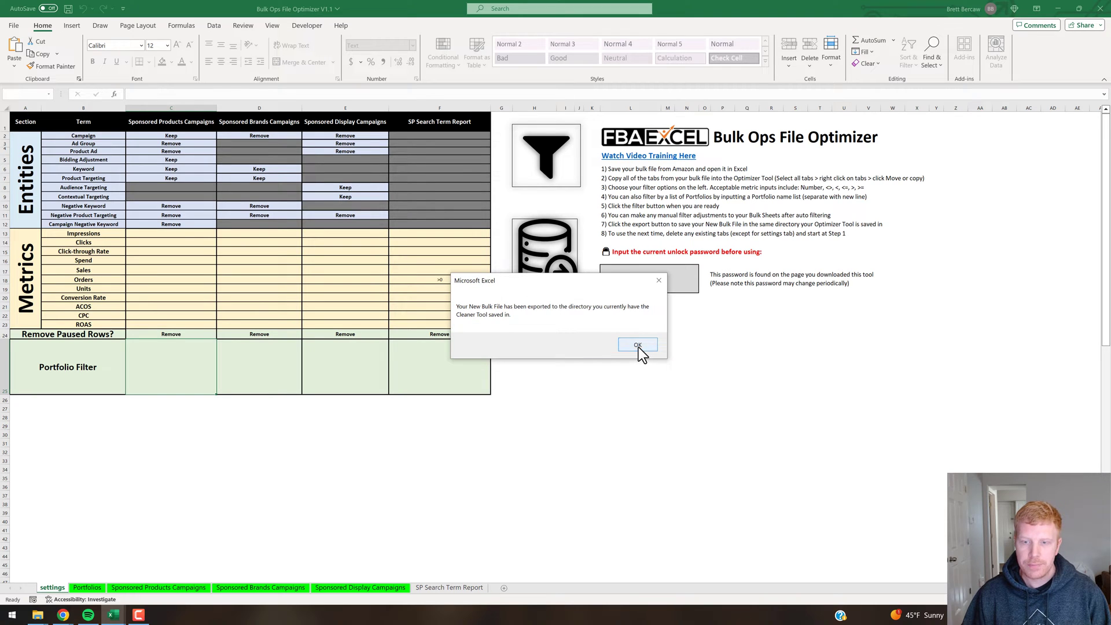
pyautogui.click(638, 348)
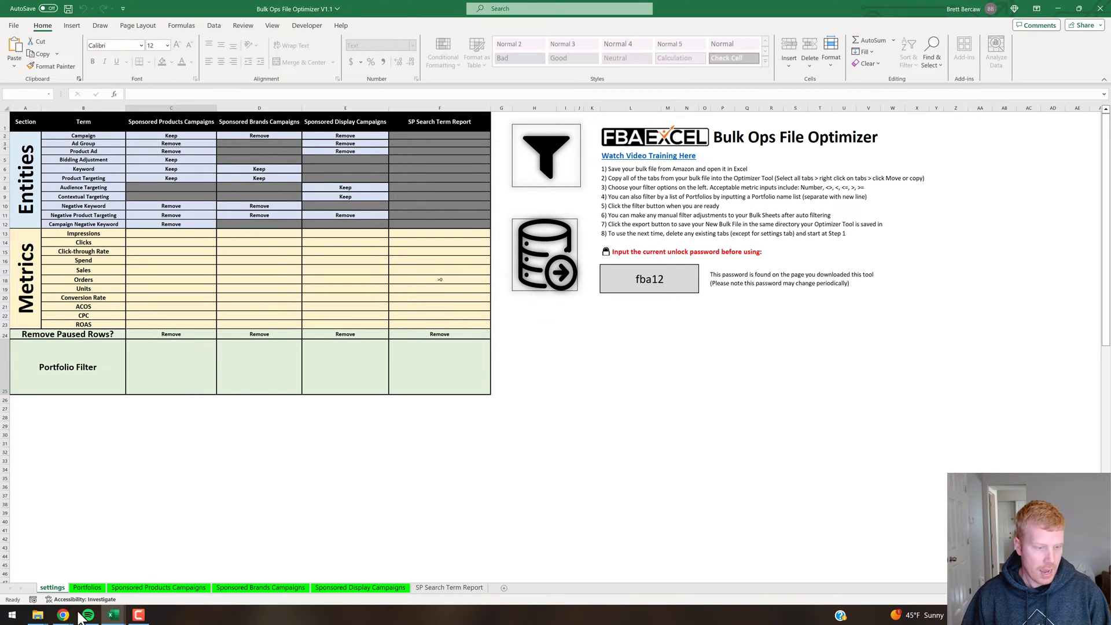
# Open the bulk sheet optimizer tool folder to confirm the export_data_12-Dec-2023 1422 file.
pyautogui.moveTo(38, 619)
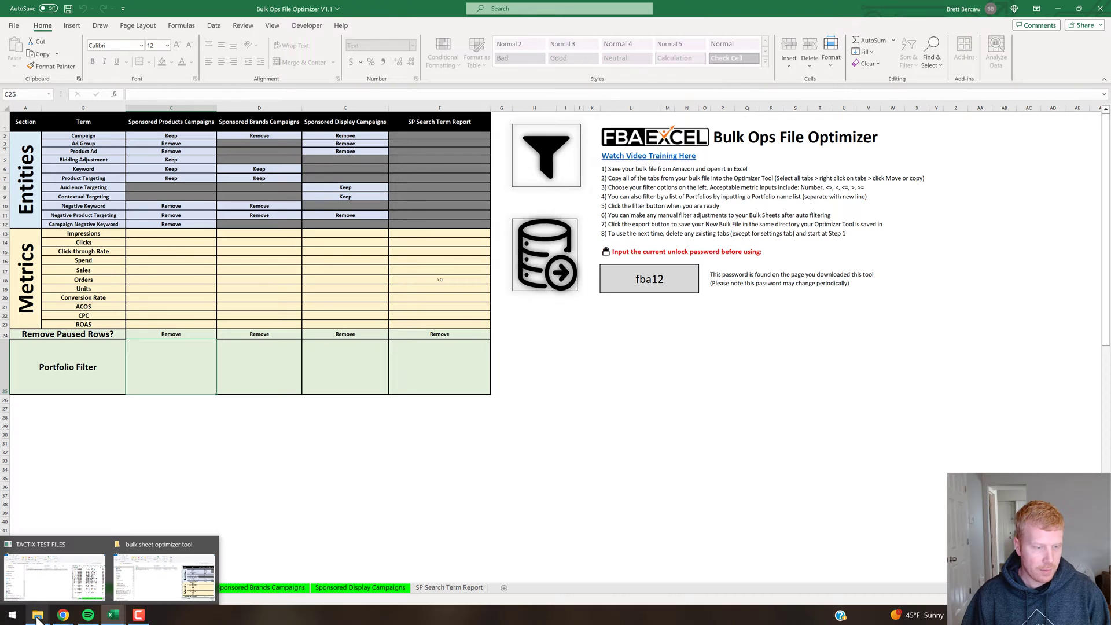
pyautogui.click(210, 547)
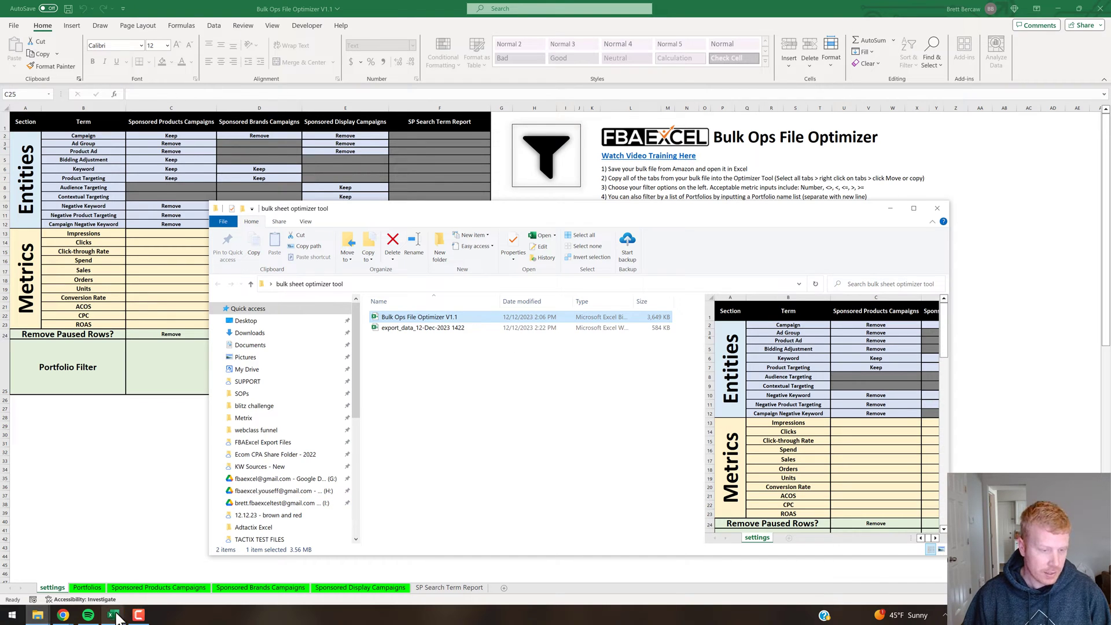
# Decline the download prompt and import export_data_12-Dec-2023 1422.xlsx into AdTactix as new sheets.
pyautogui.moveTo(63, 617)
pyautogui.click(81, 578)
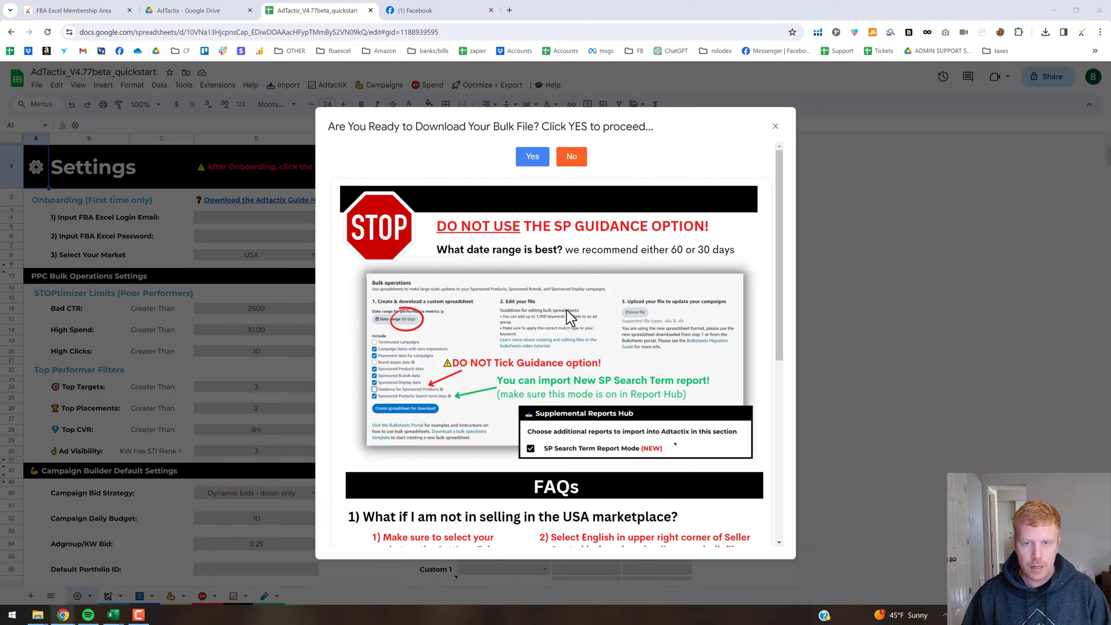
pyautogui.click(573, 157)
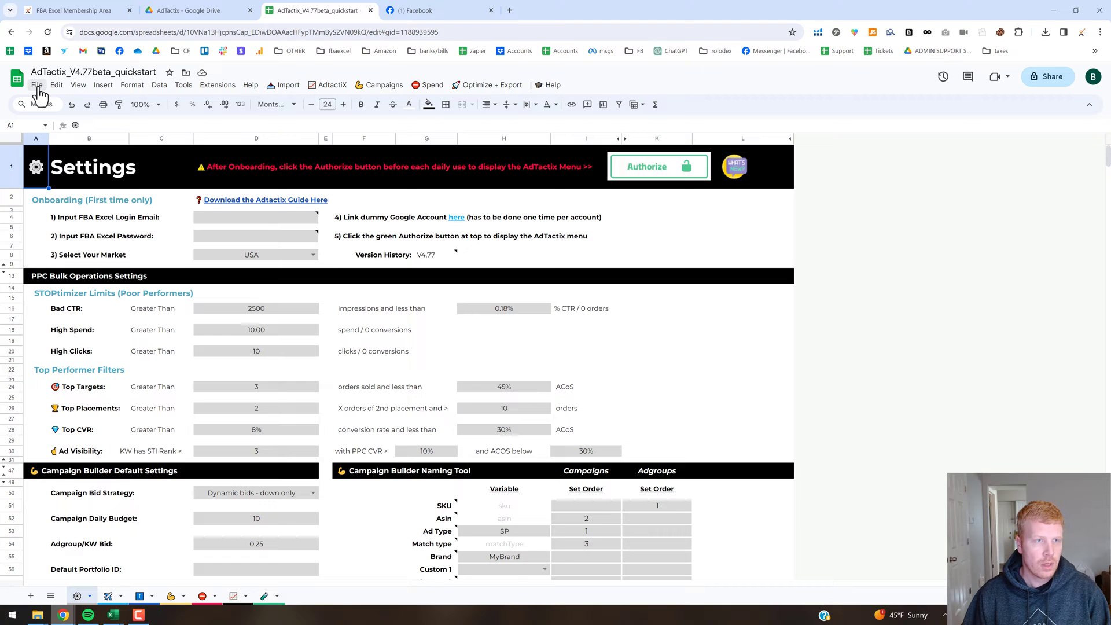
pyautogui.click(37, 86)
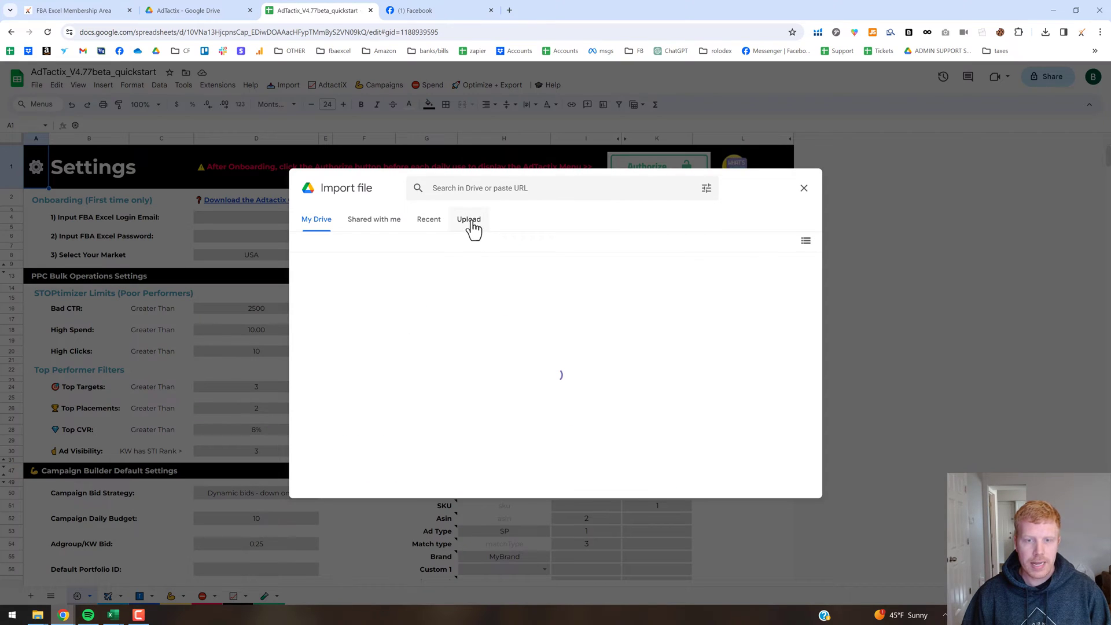
pyautogui.click(484, 225)
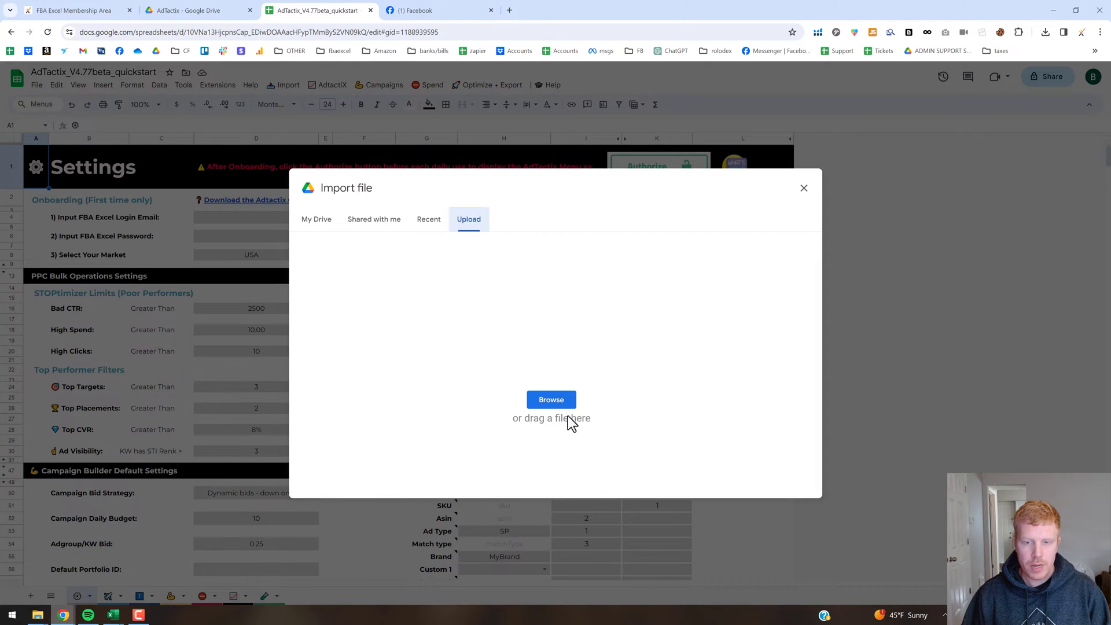
pyautogui.click(548, 405)
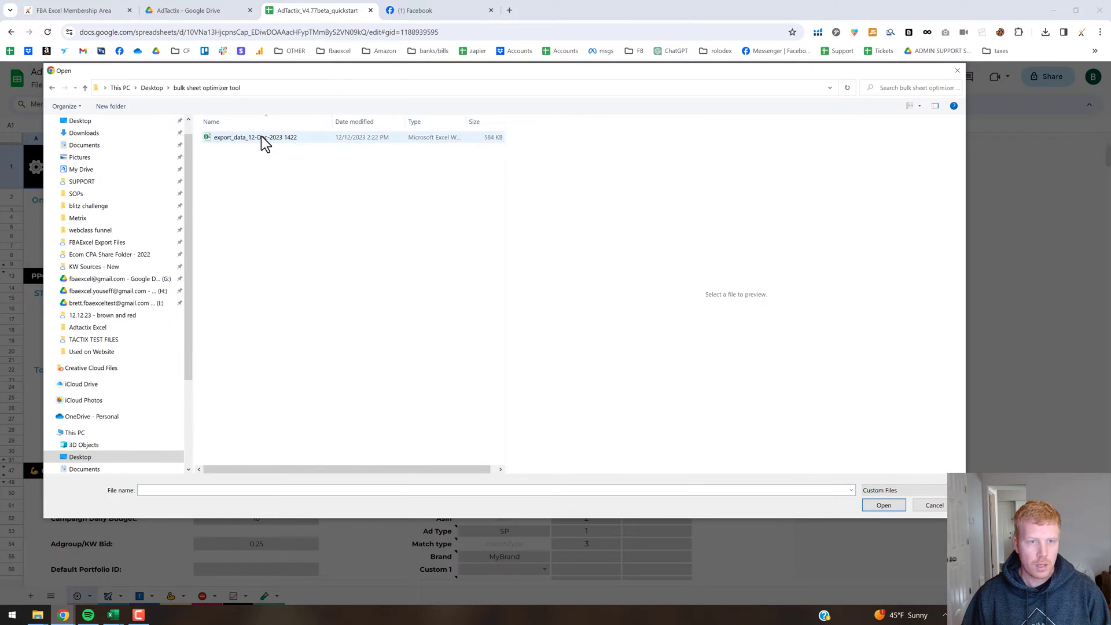
pyautogui.doubleClick(262, 139)
pyautogui.click(486, 371)
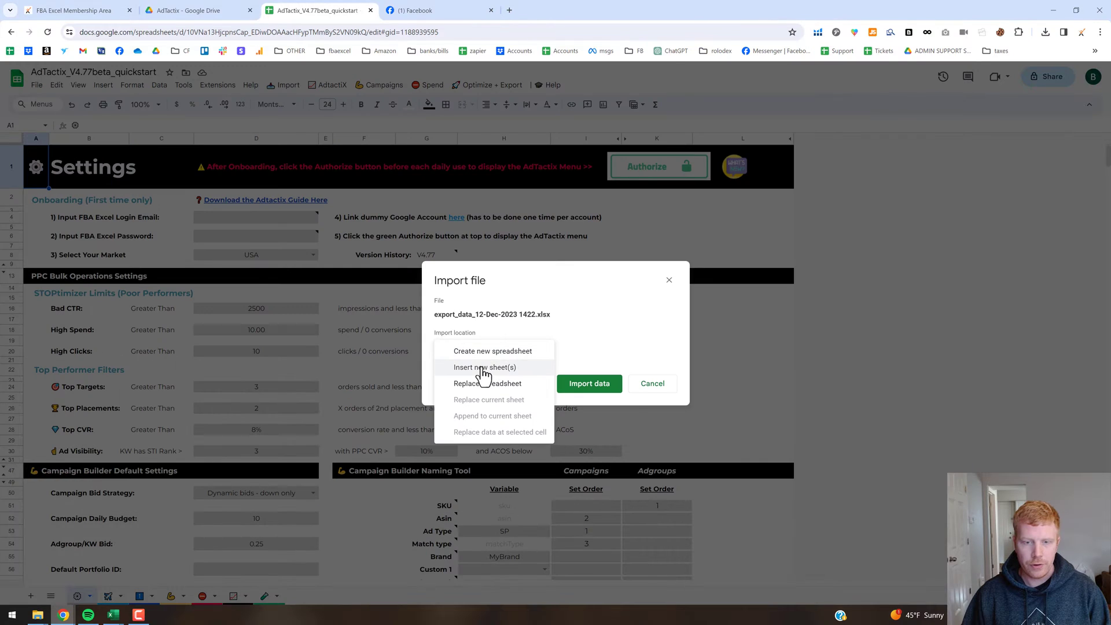
pyautogui.click(484, 368)
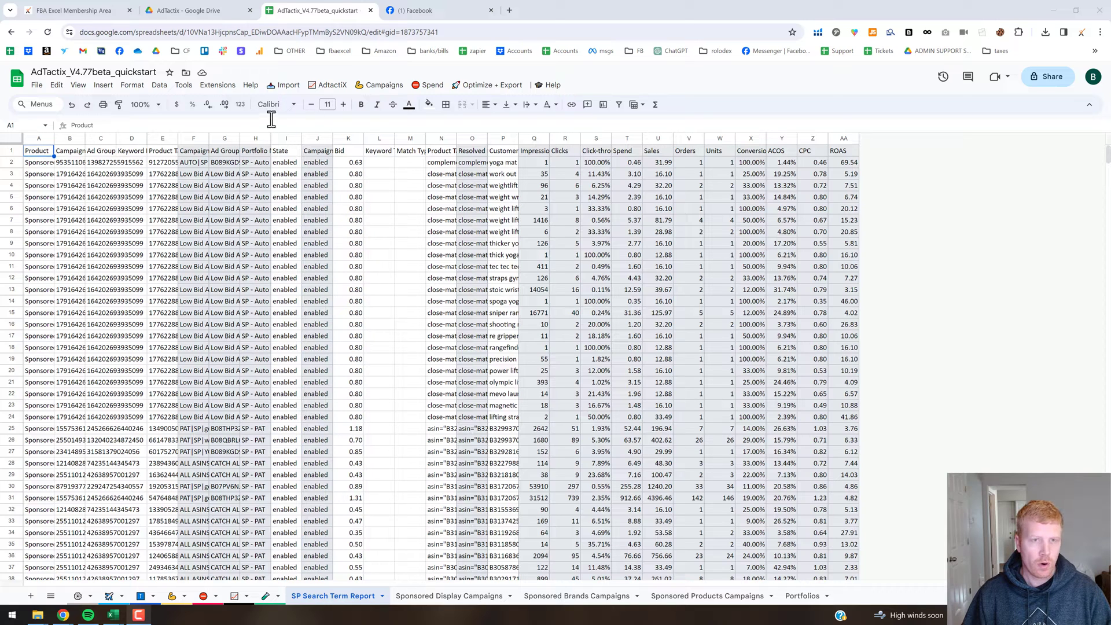
# Go back to the Settings sheet and check SP Search Term Report Mode in the Supplemental Reports Hub.
pyautogui.click(286, 90)
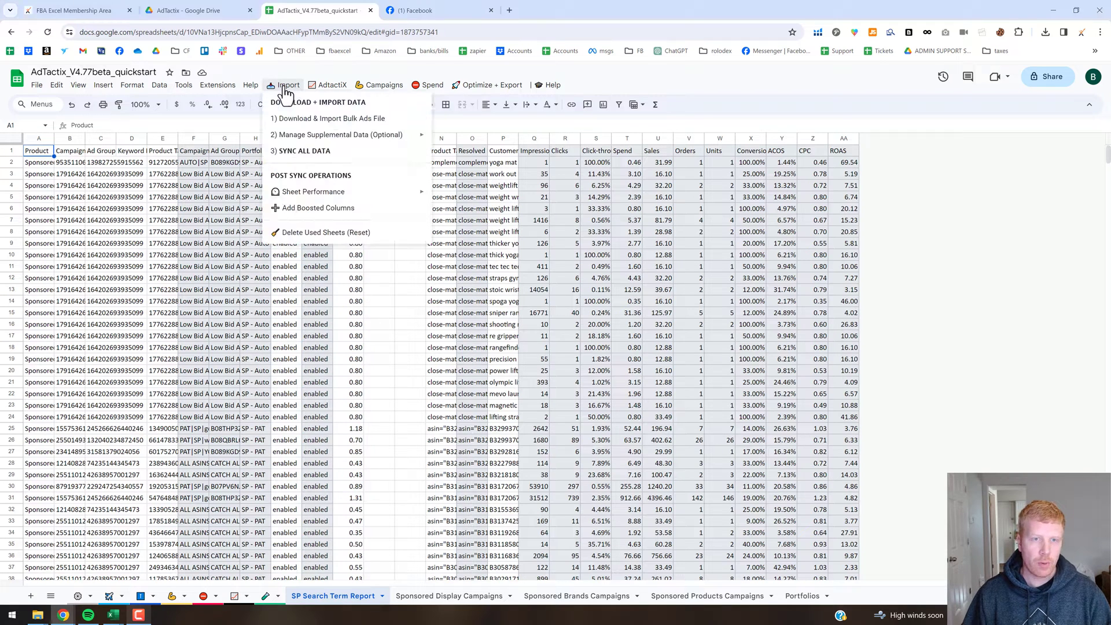
pyautogui.moveTo(313, 139)
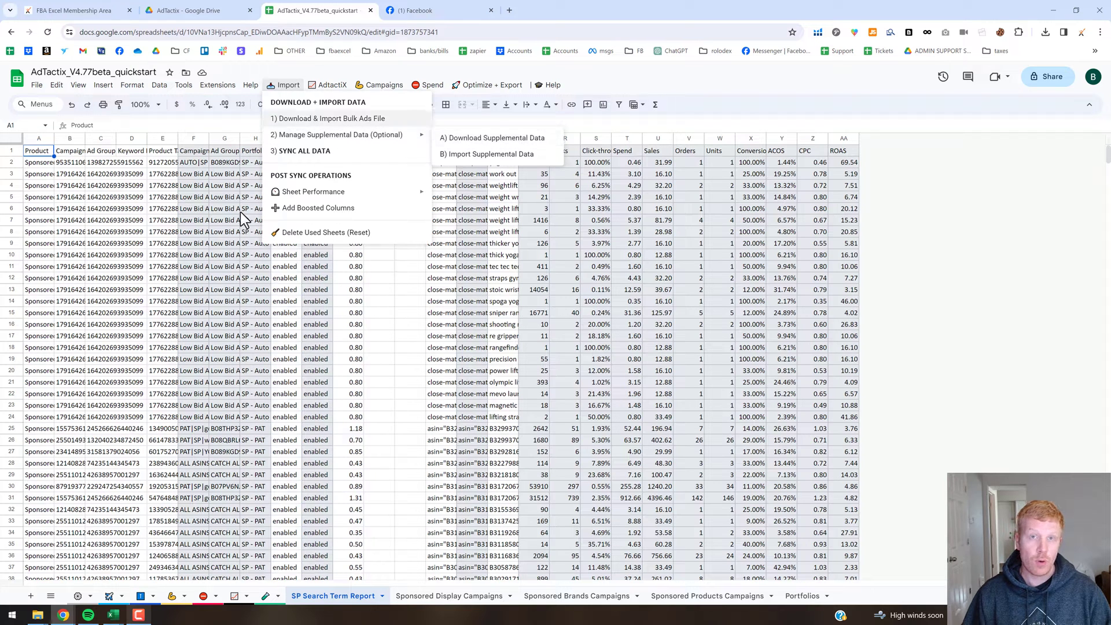
pyautogui.click(76, 598)
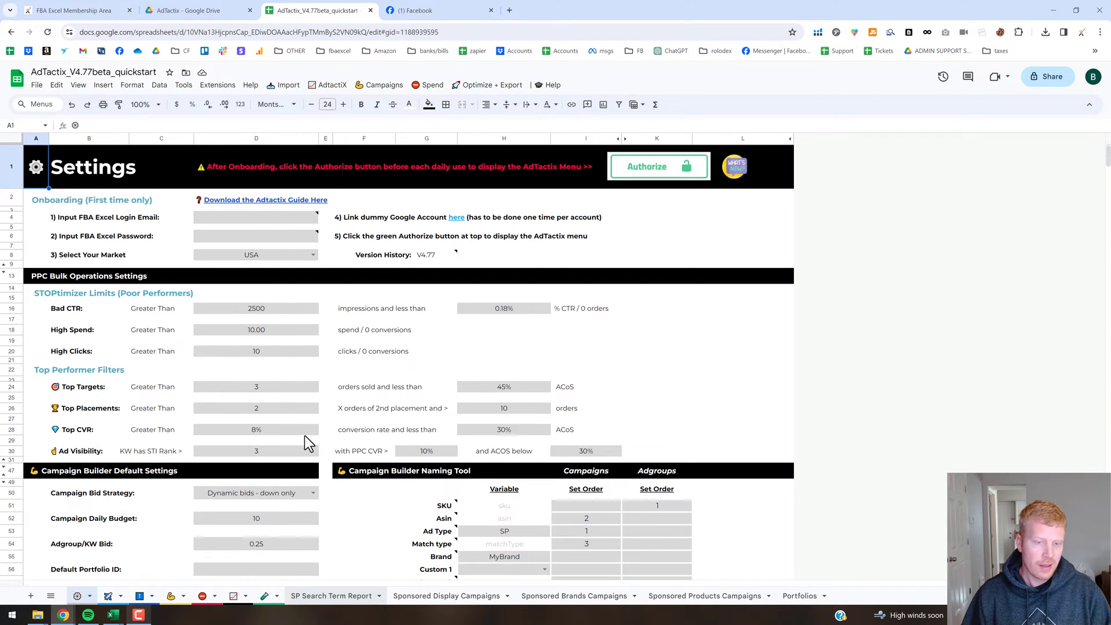
pyautogui.scroll(-7, 301, 429)
pyautogui.scroll(-3, 299, 429)
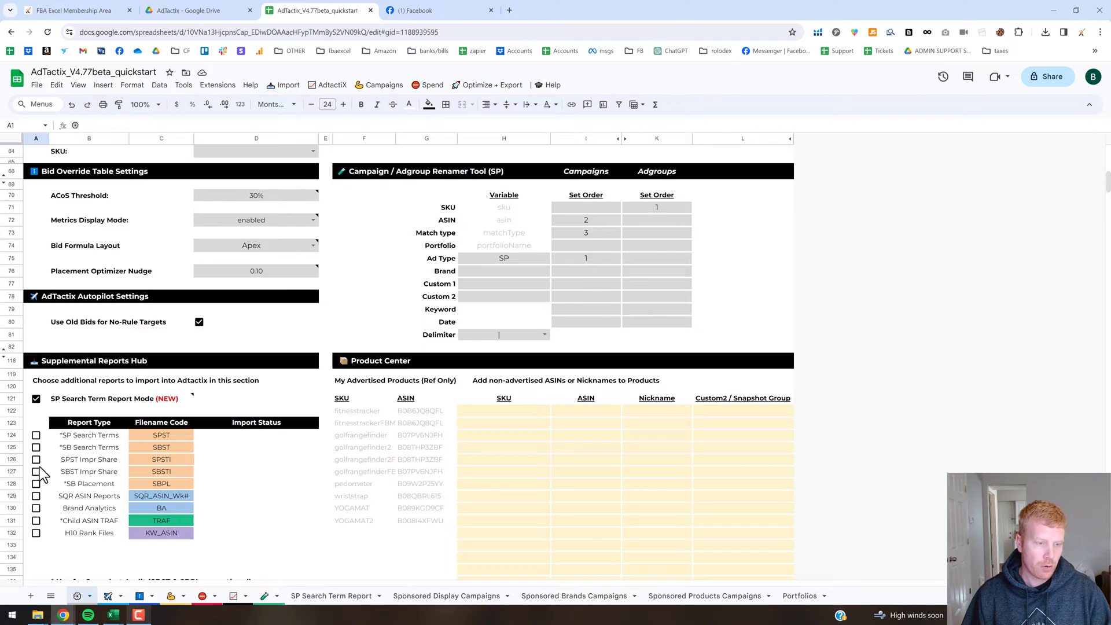
pyautogui.click(289, 87)
pyautogui.moveTo(317, 137)
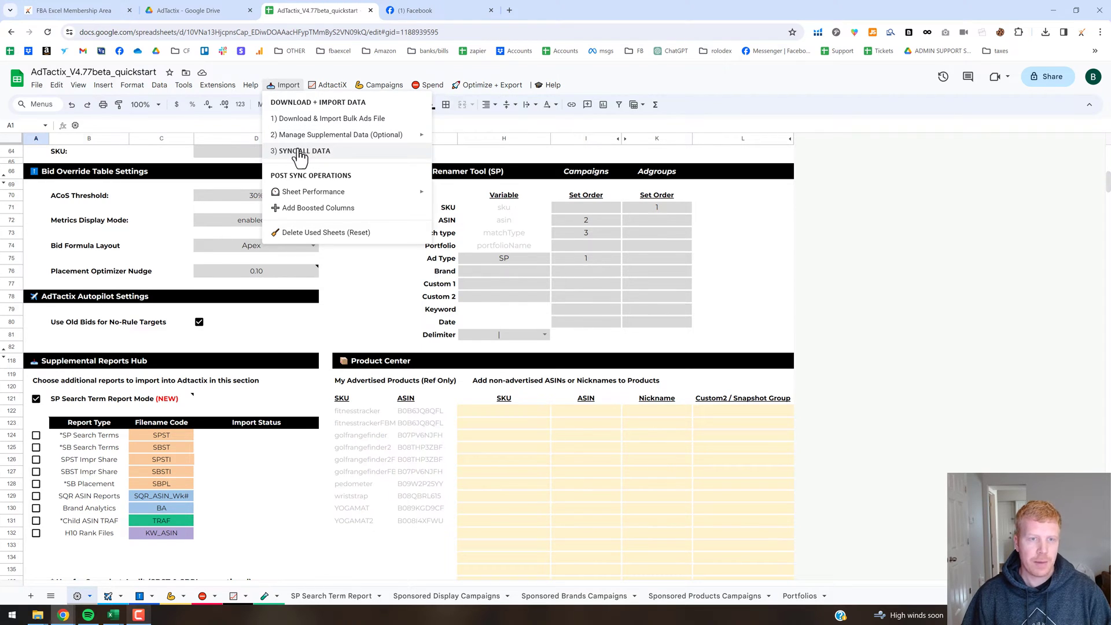
# Run AdTactix's 3) SYNC ALL DATA, confirm it, and dismiss the completion message.
pyautogui.click(305, 152)
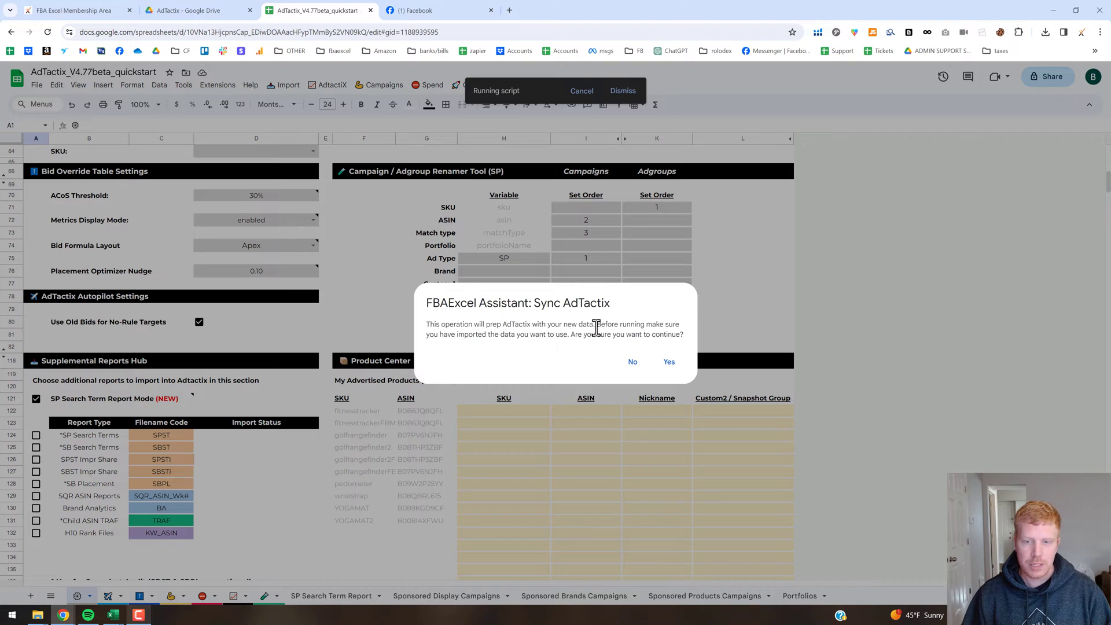
pyautogui.click(670, 362)
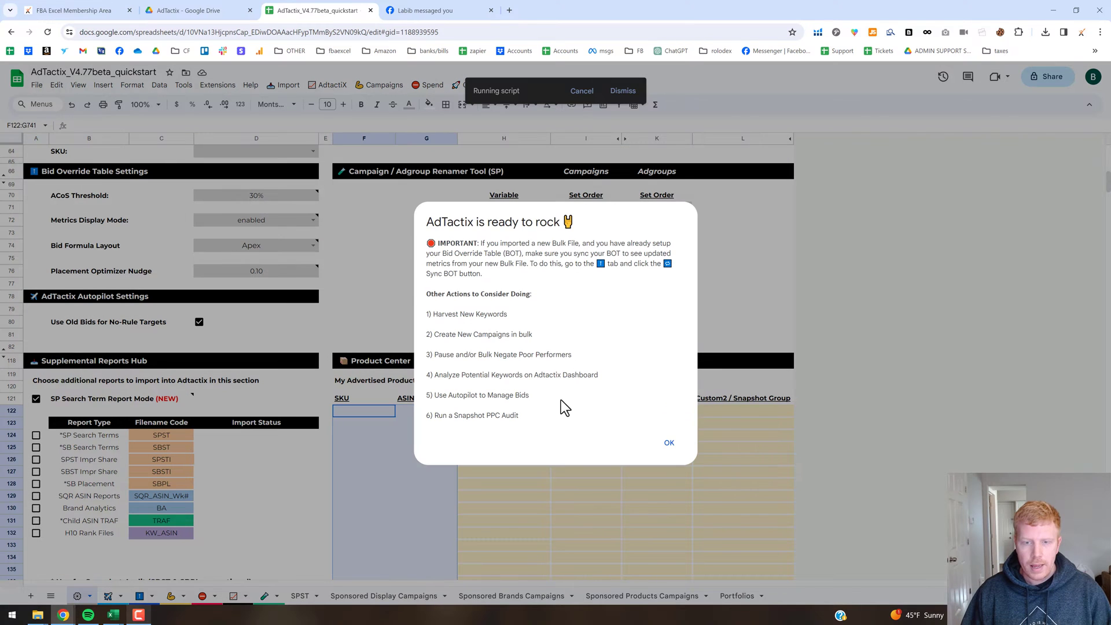
pyautogui.click(673, 444)
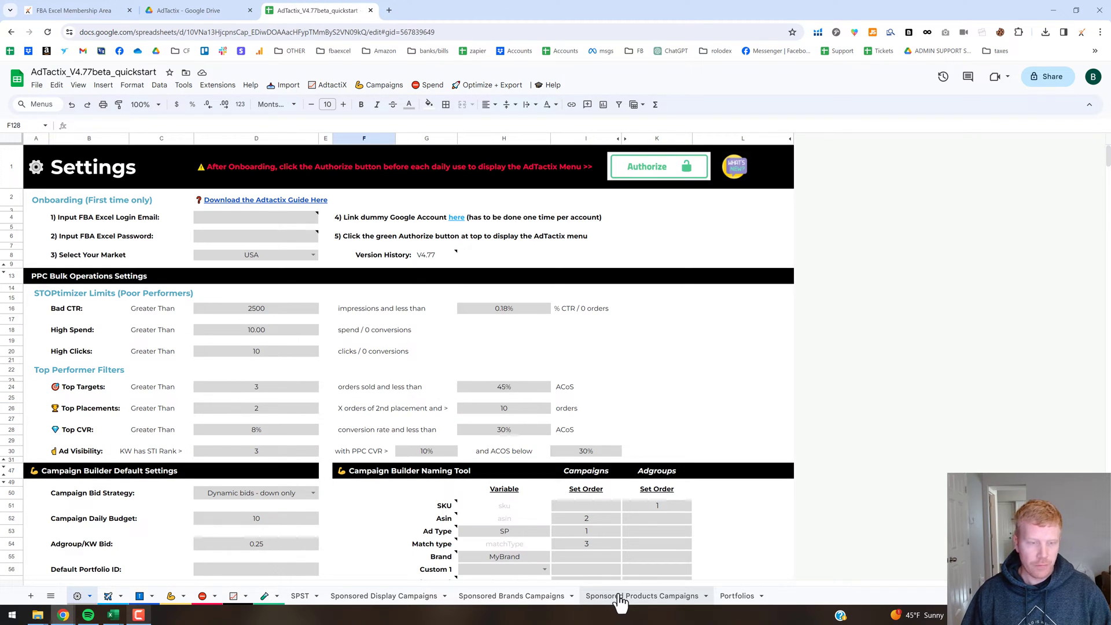
# Review the Sponsored Products Campaigns sheet's ASINS column and Campaign, Bidding Adjustment and Keyword rows.
pyautogui.click(620, 596)
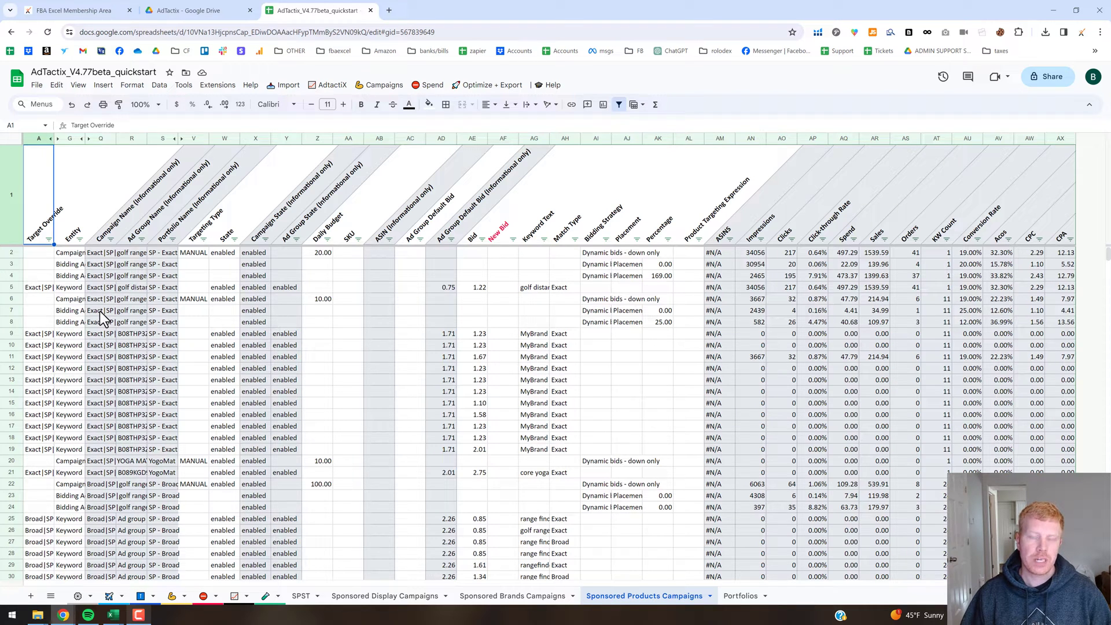
pyautogui.click(716, 139)
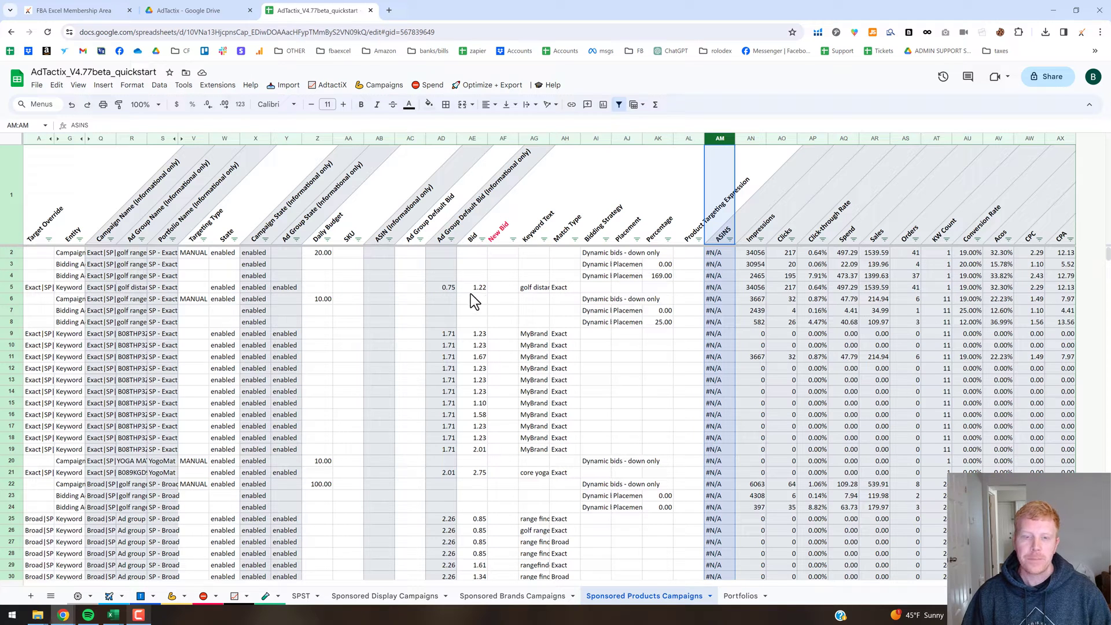
pyautogui.click(73, 265)
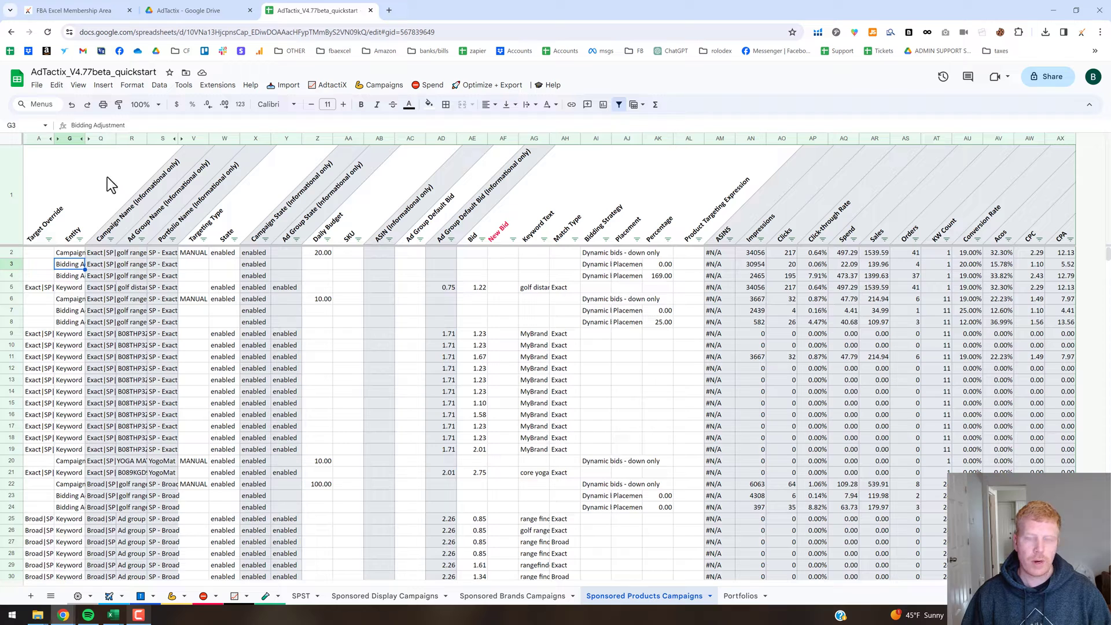
pyautogui.click(72, 255)
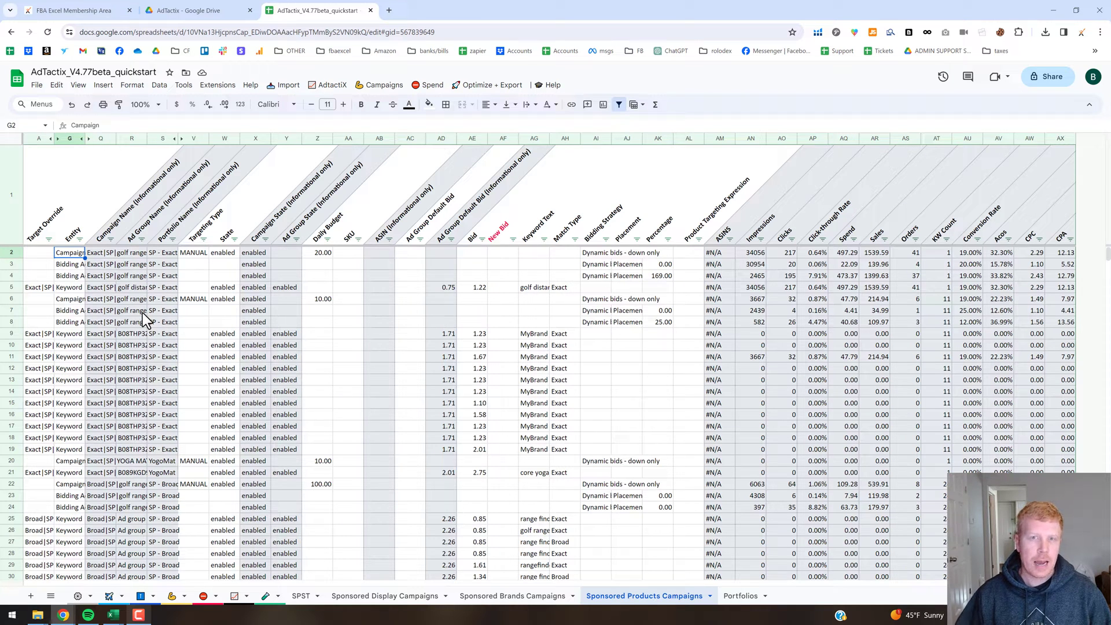
pyautogui.click(75, 334)
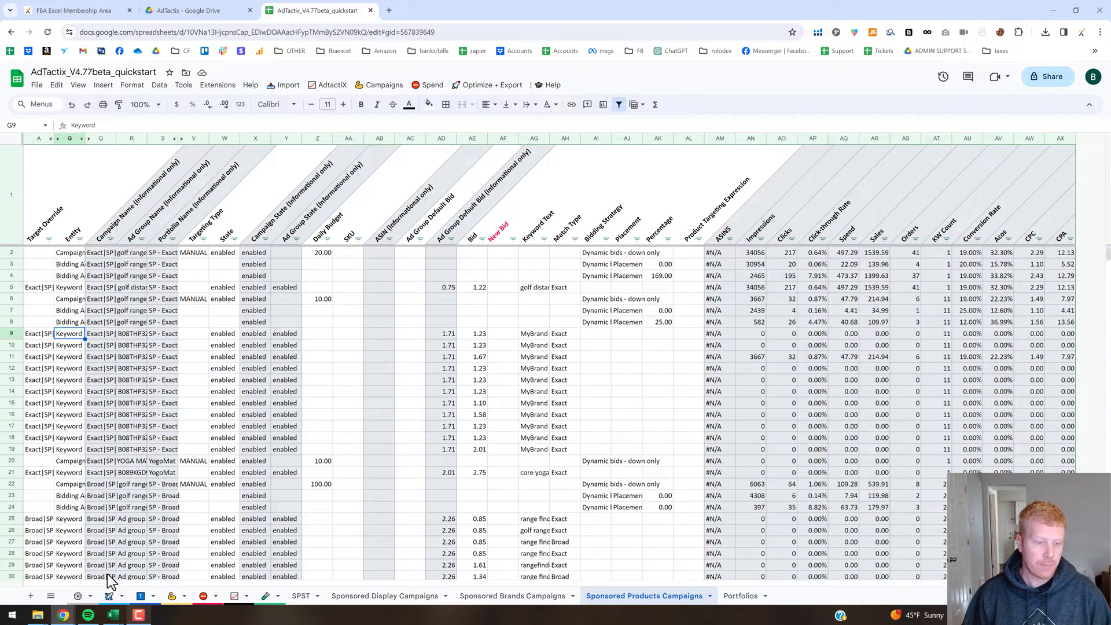
pyautogui.click(110, 597)
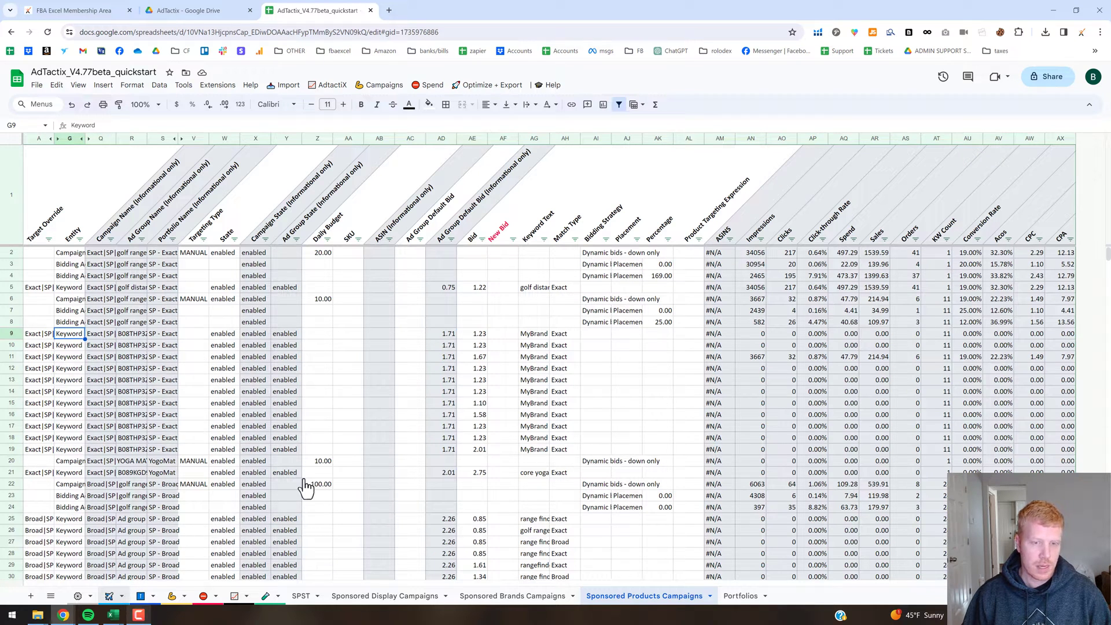
# View the Autopilot sheet's 13 bid rules, such as Lowbid High CTR Bleeders.
pyautogui.click(491, 413)
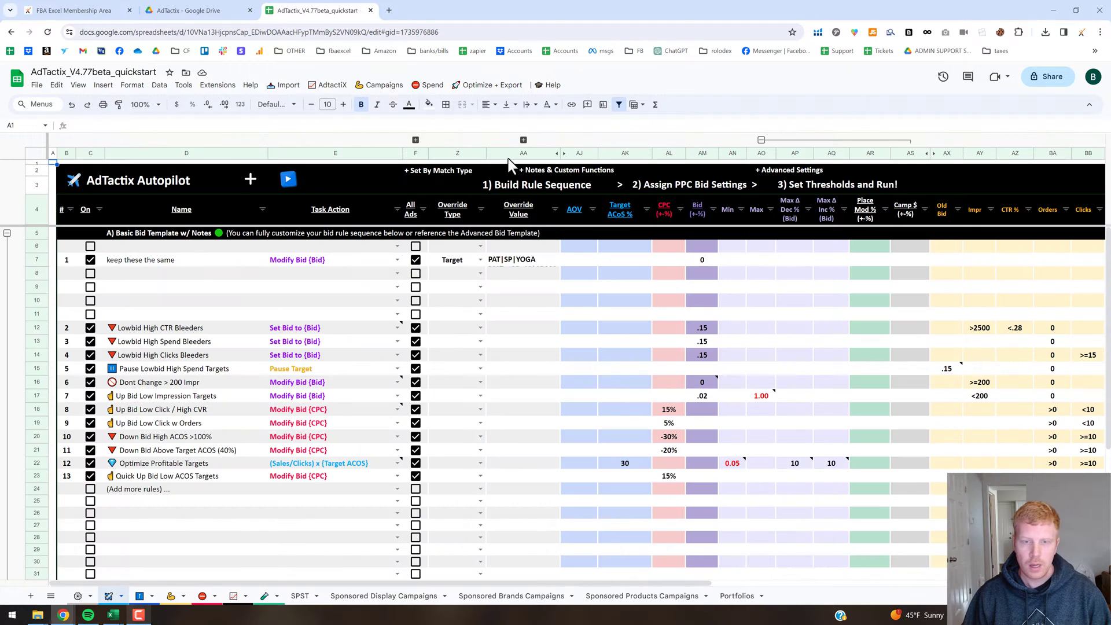